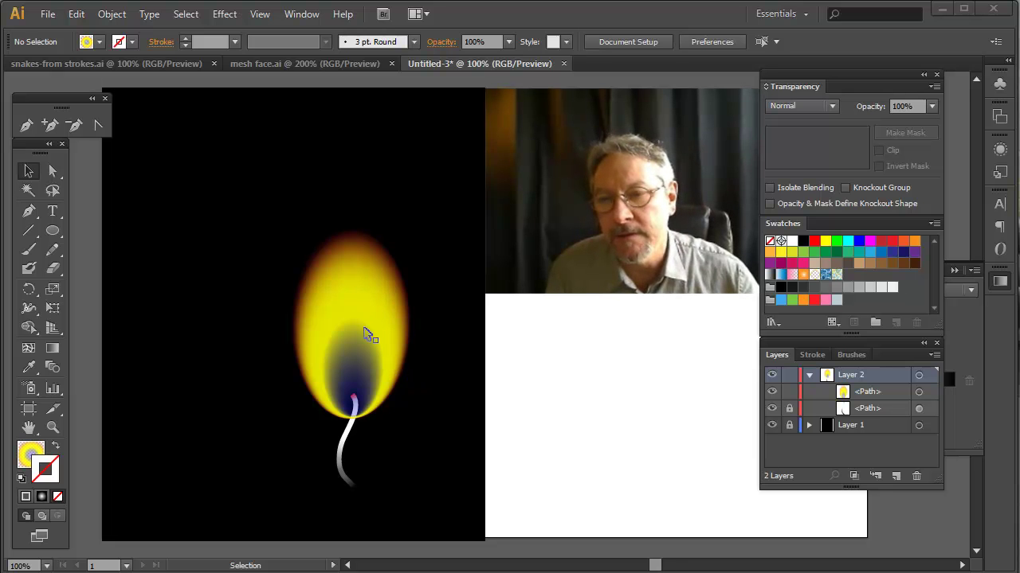
Expand the selected flame's radial gradient with Object > Expand, choosing Gradient Mesh.
{"action": "left_click", "coordinate": [918, 391]}
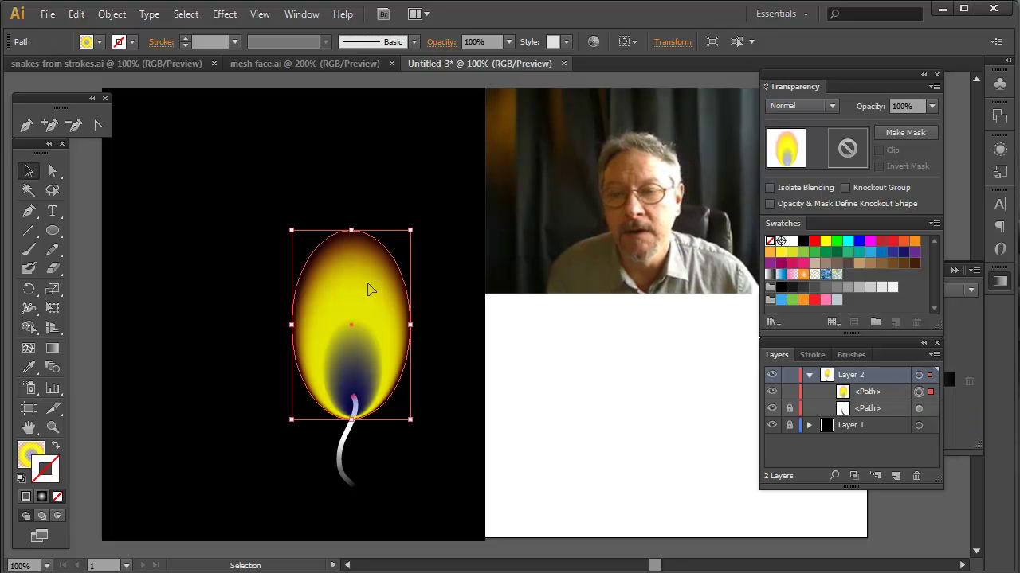
{"action": "left_click", "coordinate": [112, 15]}
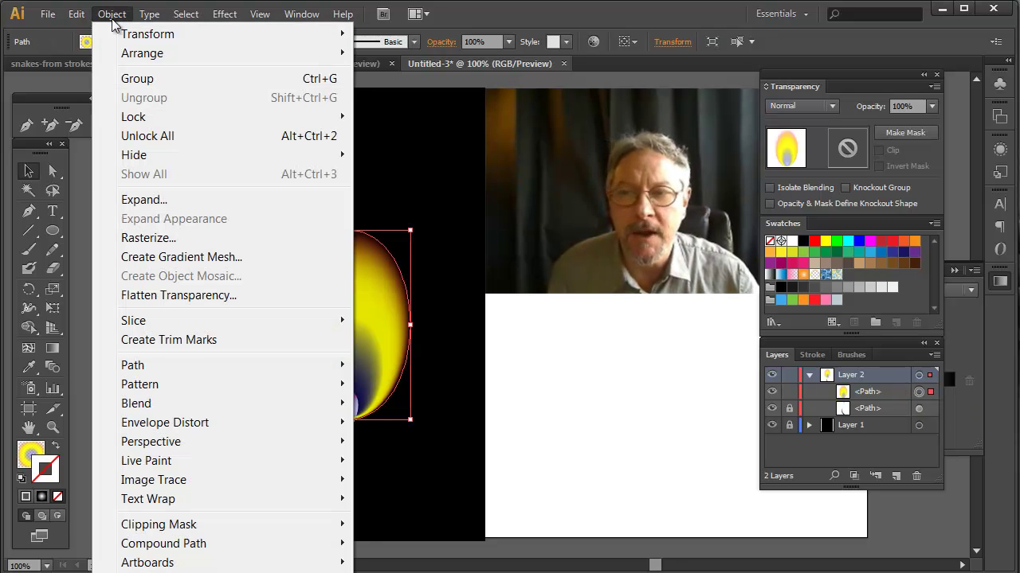
{"action": "left_click", "coordinate": [143, 200]}
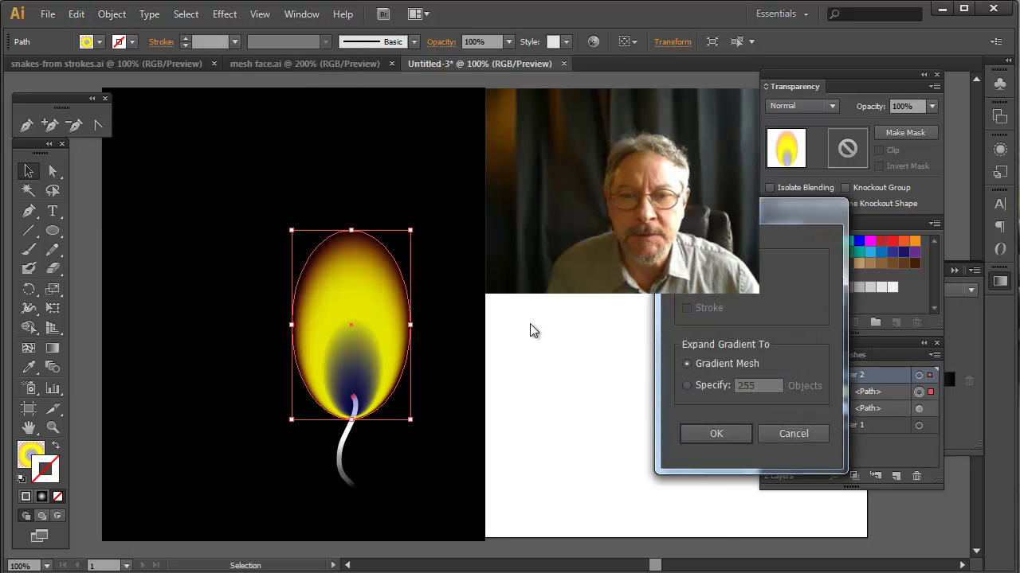
{"action": "left_click", "coordinate": [733, 434]}
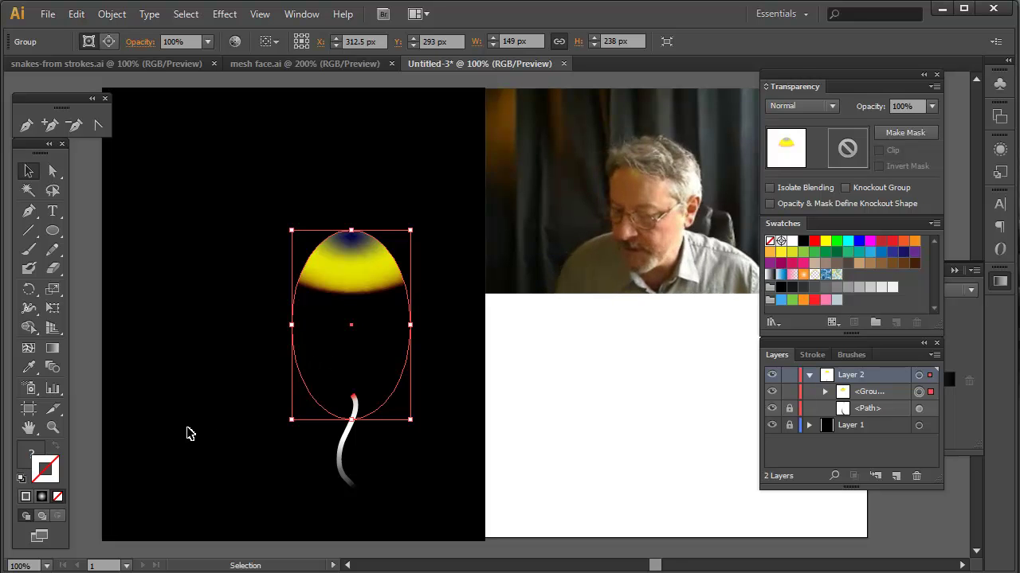
Undo the mesh expansion, delete the old flame, and draw a fresh ellipse above the wick.
{"action": "key", "text": "ctrl+z"}
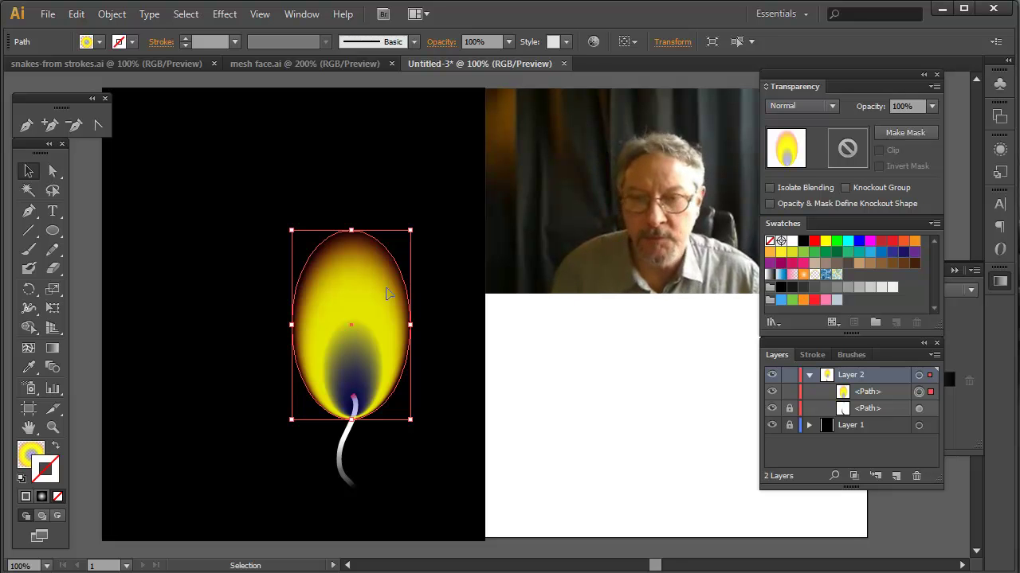
{"action": "key", "text": "Delete"}
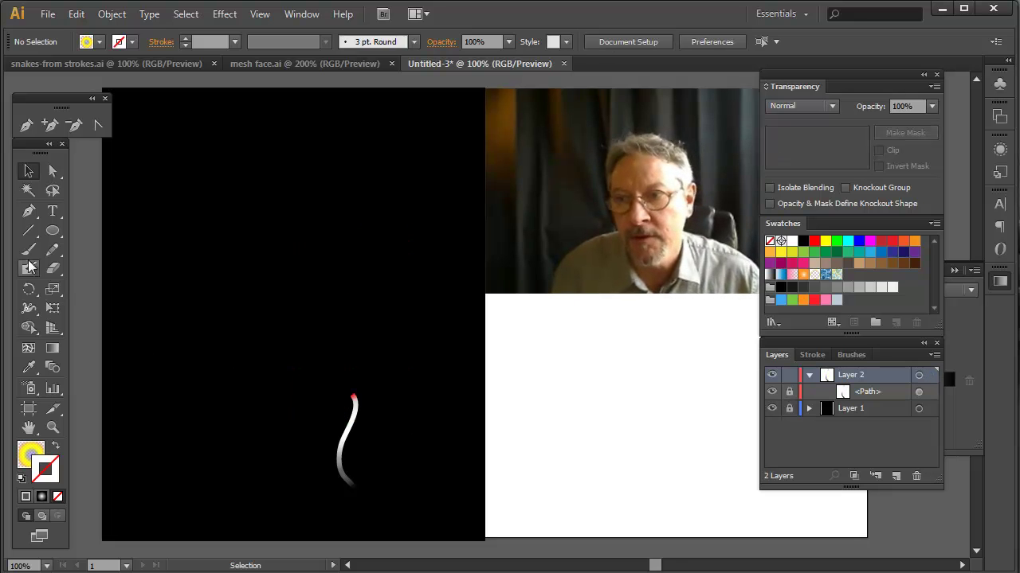
{"action": "left_click", "coordinate": [53, 230]}
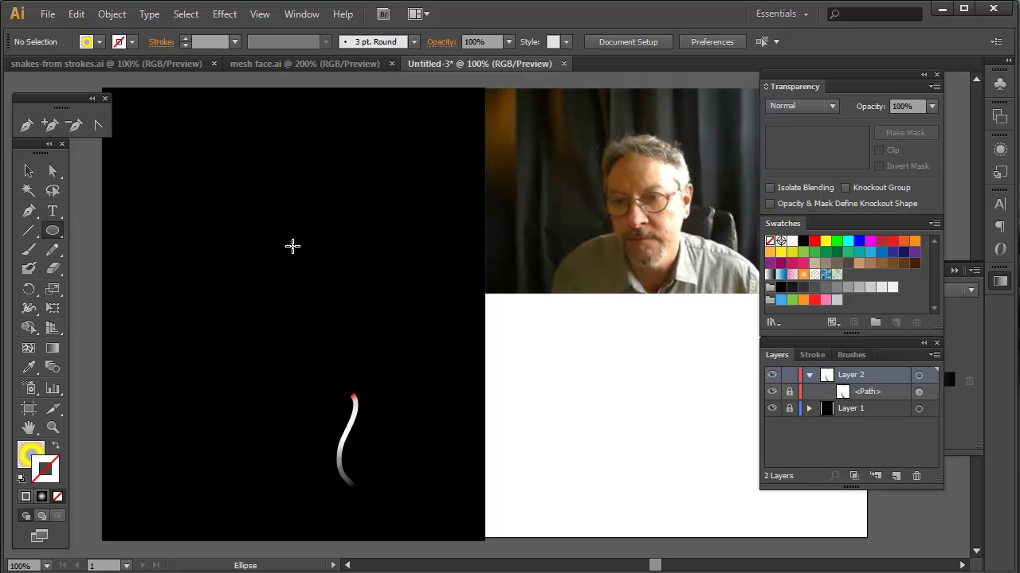
{"action": "mouse_move", "coordinate": [290, 230]}
{"action": "left_mouse_down"}
{"action": "mouse_move", "coordinate": [410, 419]}
{"action": "mouse_move", "coordinate": [428, 419]}
{"action": "mouse_move", "coordinate": [410, 422]}
{"action": "left_mouse_up"}
{"action": "key", "text": "v"}
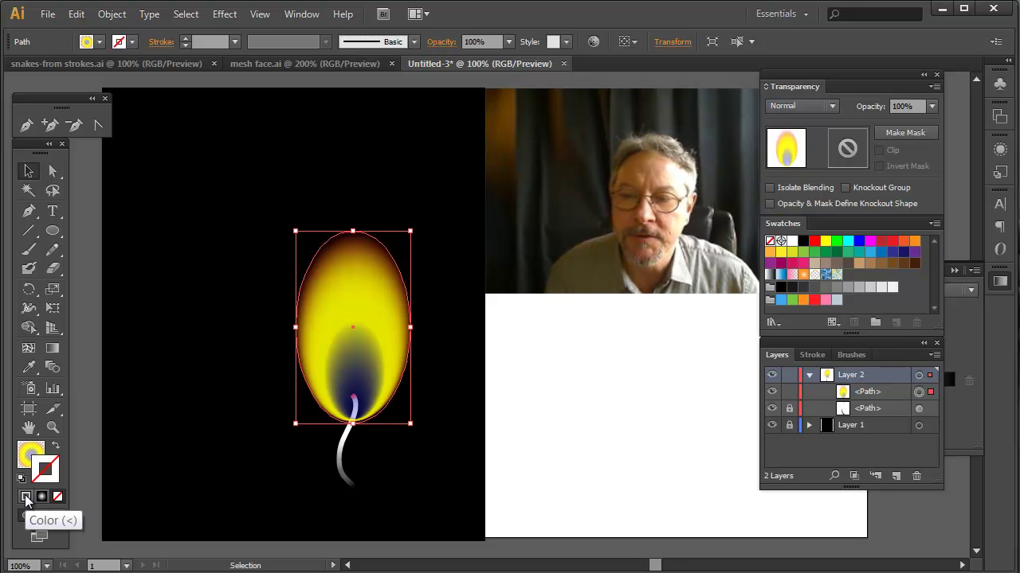
Change the ellipse's fill from the gradient to a solid orange swatch.
{"action": "left_click", "coordinate": [32, 453]}
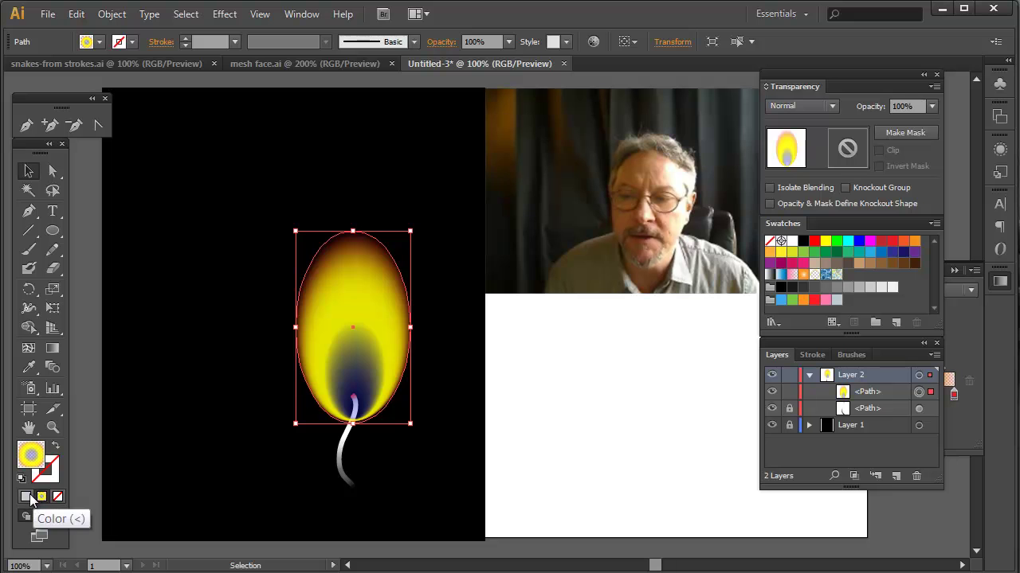
{"action": "left_click", "coordinate": [27, 497]}
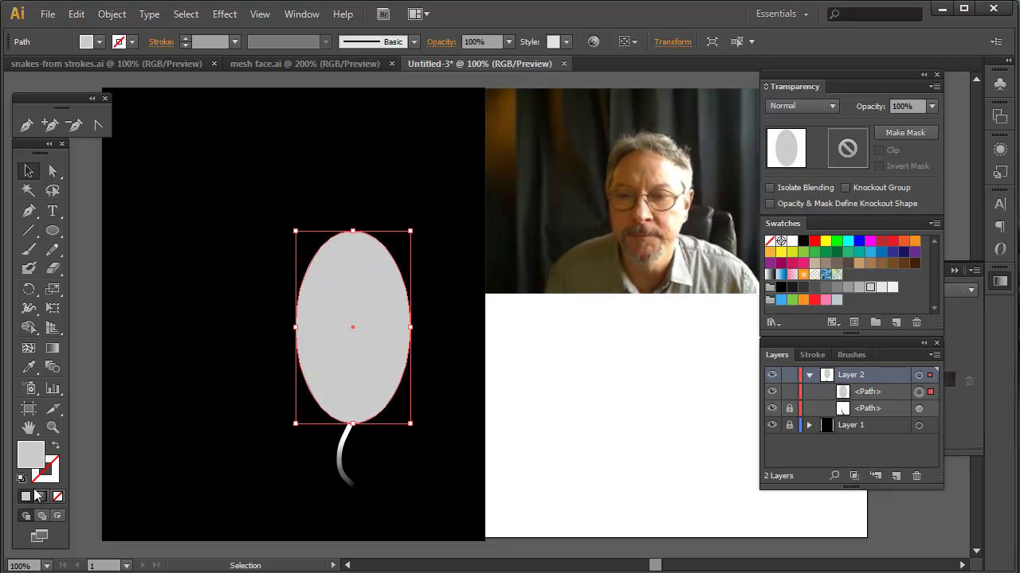
{"action": "left_click", "coordinate": [881, 242]}
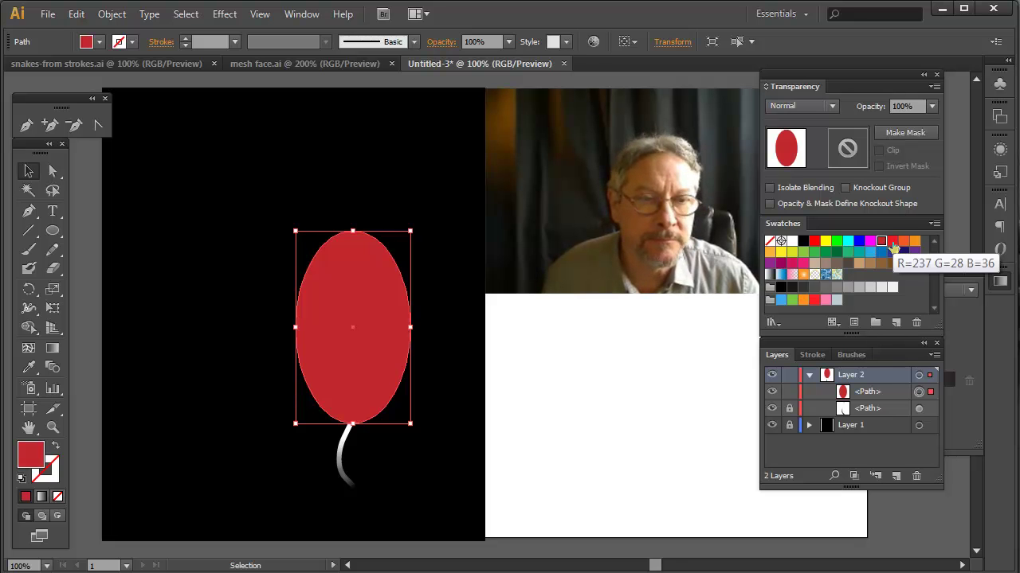
{"action": "left_click", "coordinate": [904, 241]}
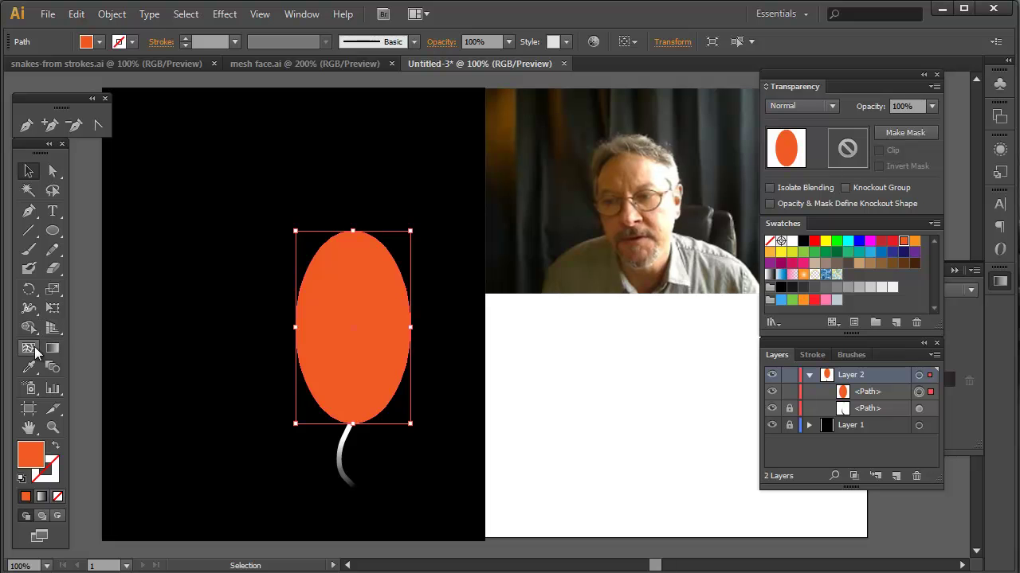
Add a mesh point at the ellipse's centre and colour it yellow.
{"action": "key", "text": "u"}
{"action": "left_click", "coordinate": [351, 296]}
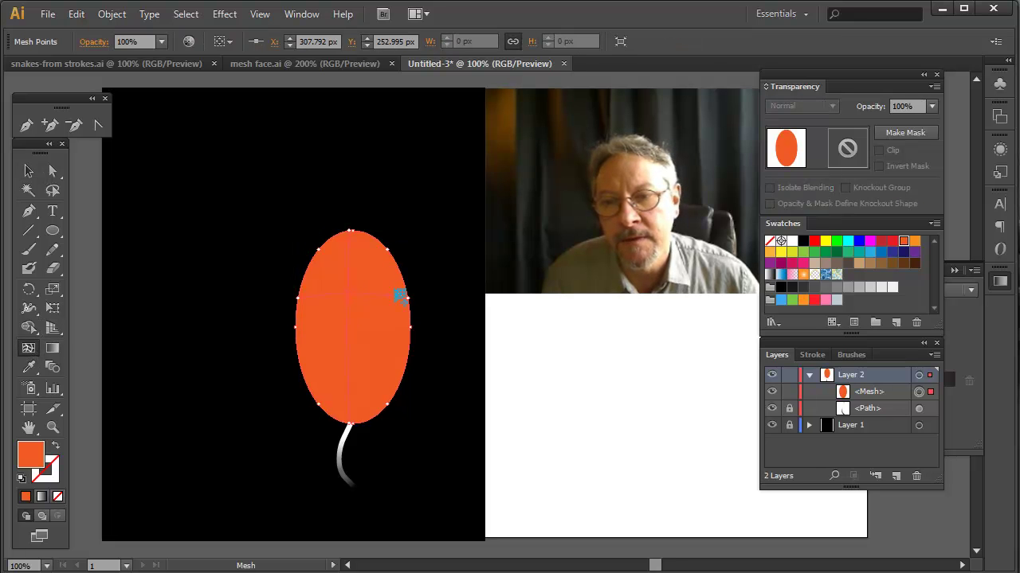
{"action": "left_click", "coordinate": [826, 242]}
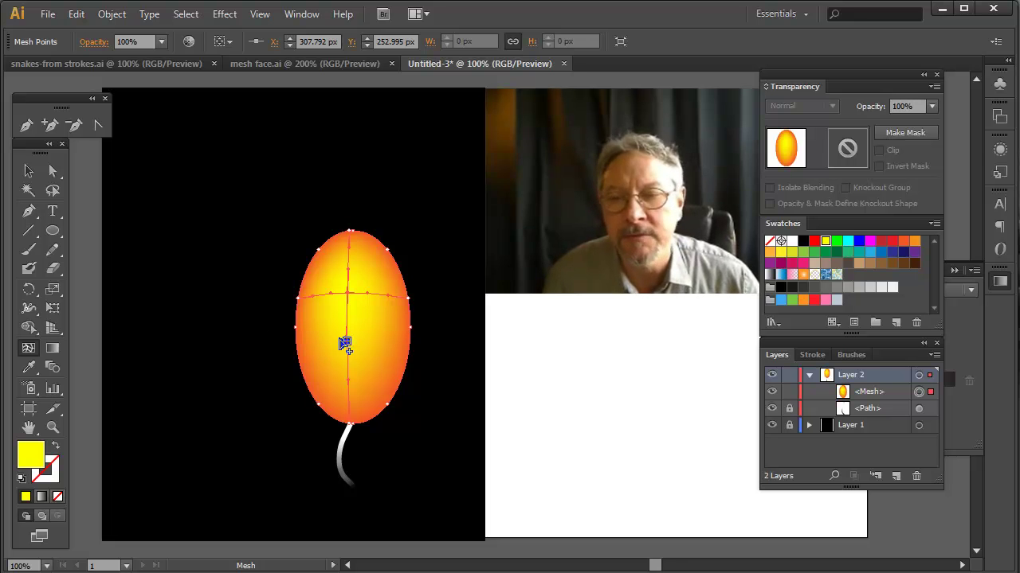
Set the upper-left edge mesh points to 0% opacity.
{"action": "left_click", "coordinate": [52, 172]}
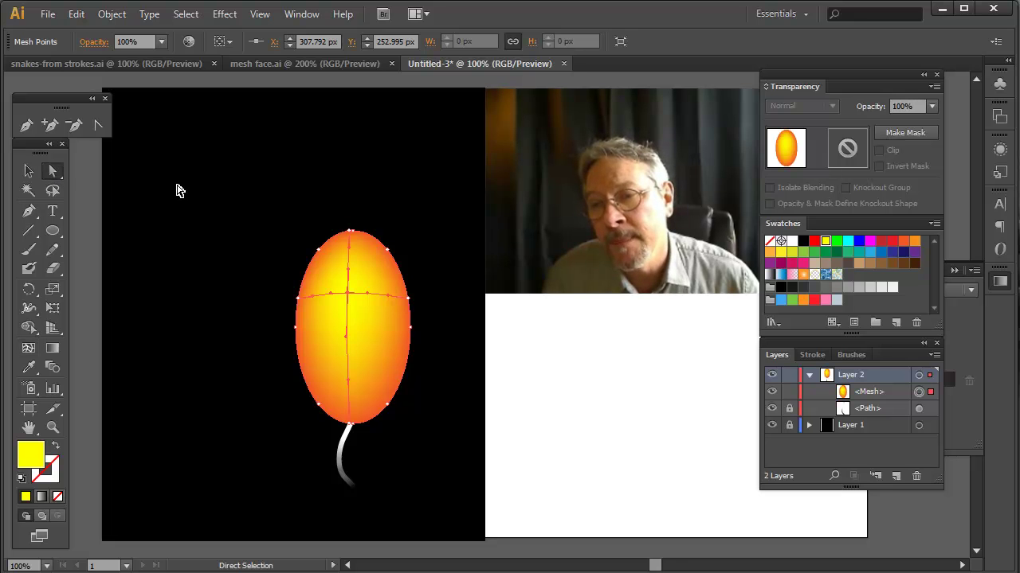
{"action": "left_click", "coordinate": [320, 254]}
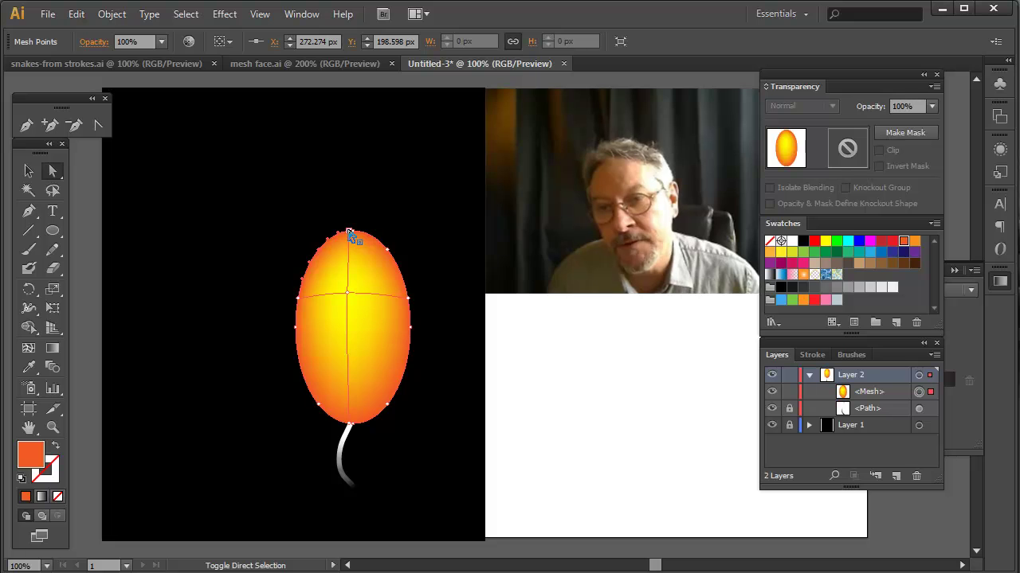
{"action": "left_click", "coordinate": [356, 238]}
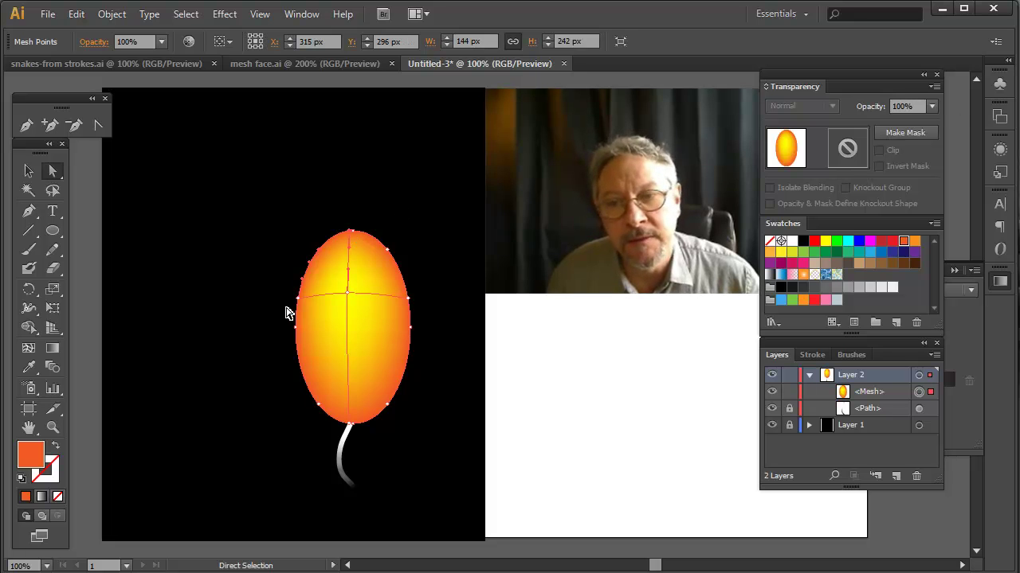
{"action": "left_click", "coordinate": [931, 106]}
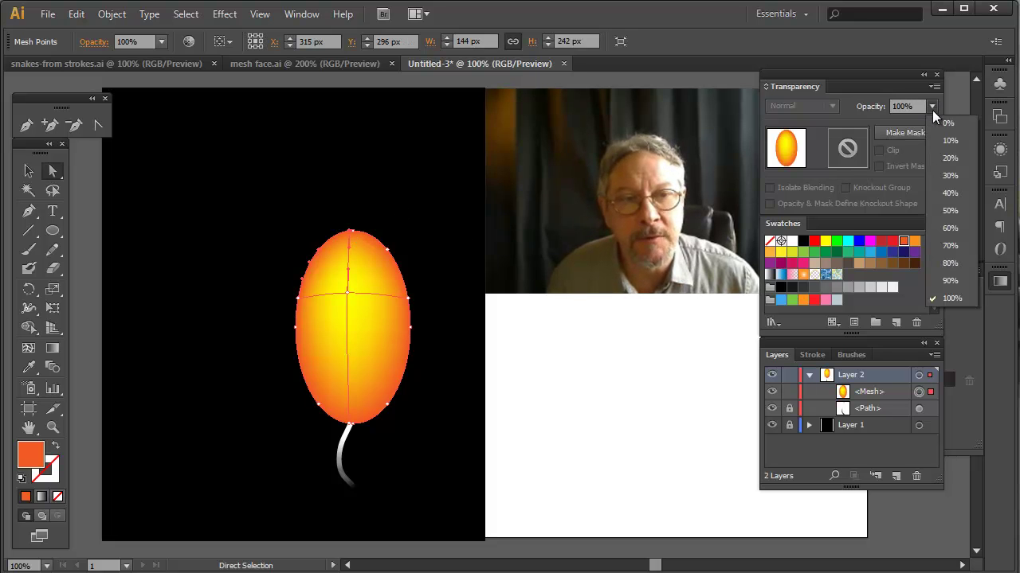
{"action": "left_click", "coordinate": [954, 124]}
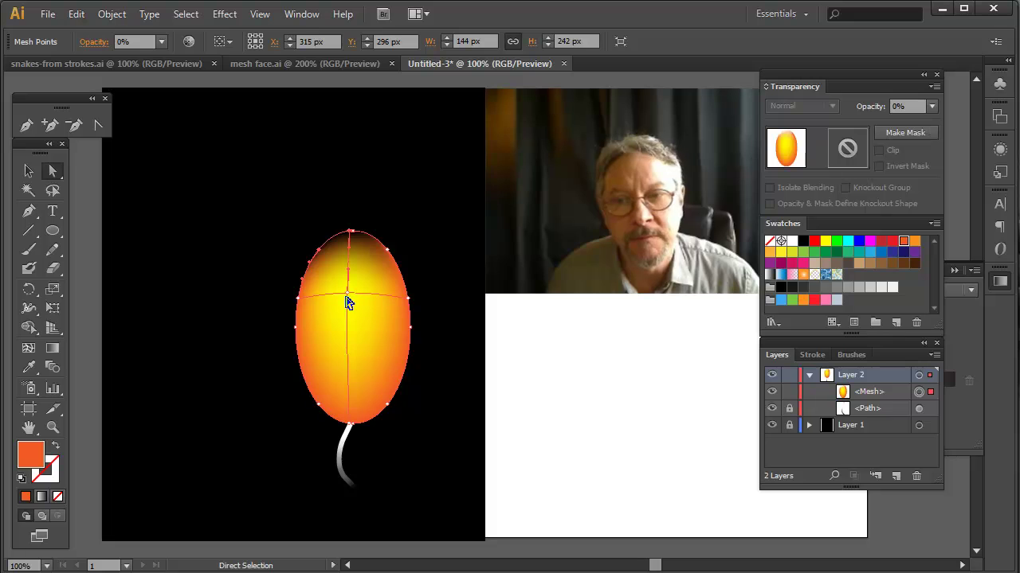
Set the upper-right, right and top edge mesh points to 0% opacity, then deselect.
{"action": "left_click", "coordinate": [389, 252]}
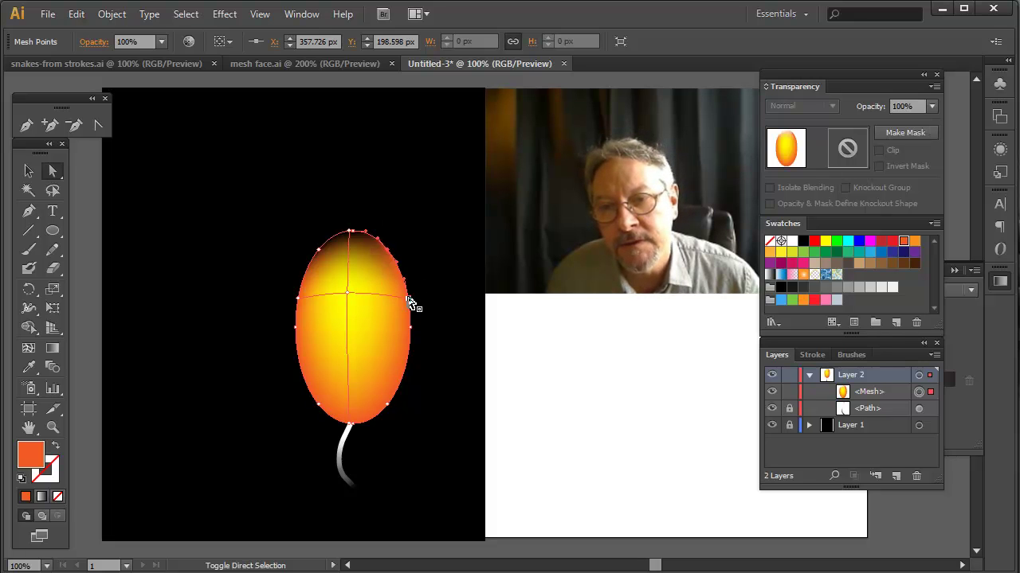
{"action": "left_click", "coordinate": [411, 326]}
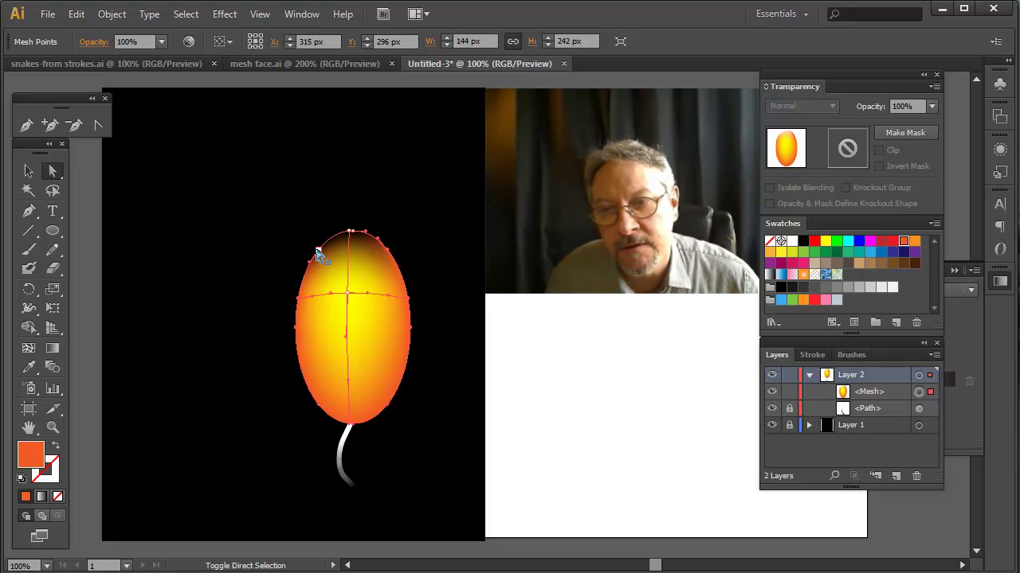
{"action": "left_click", "coordinate": [351, 235]}
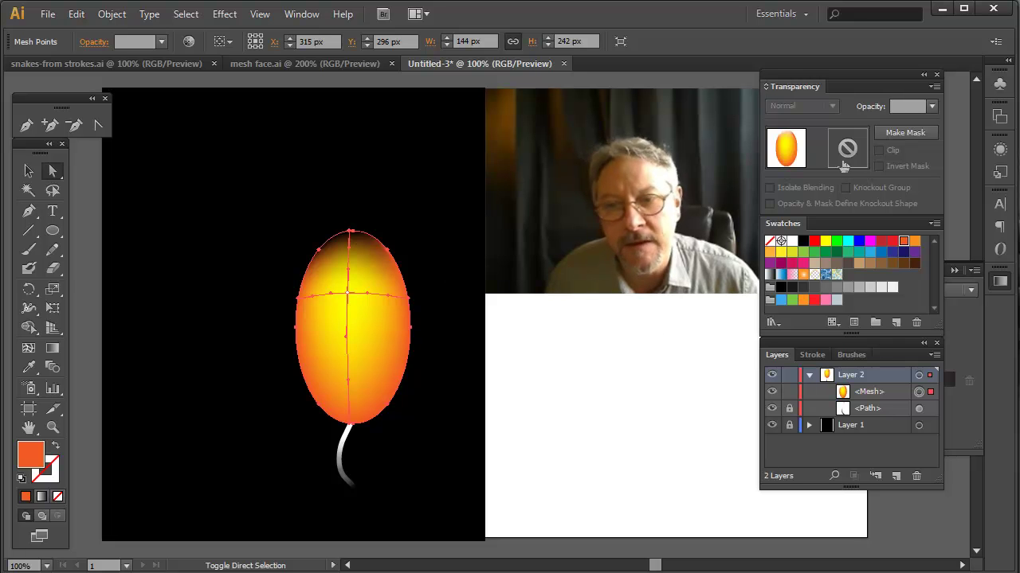
{"action": "left_click", "coordinate": [931, 106]}
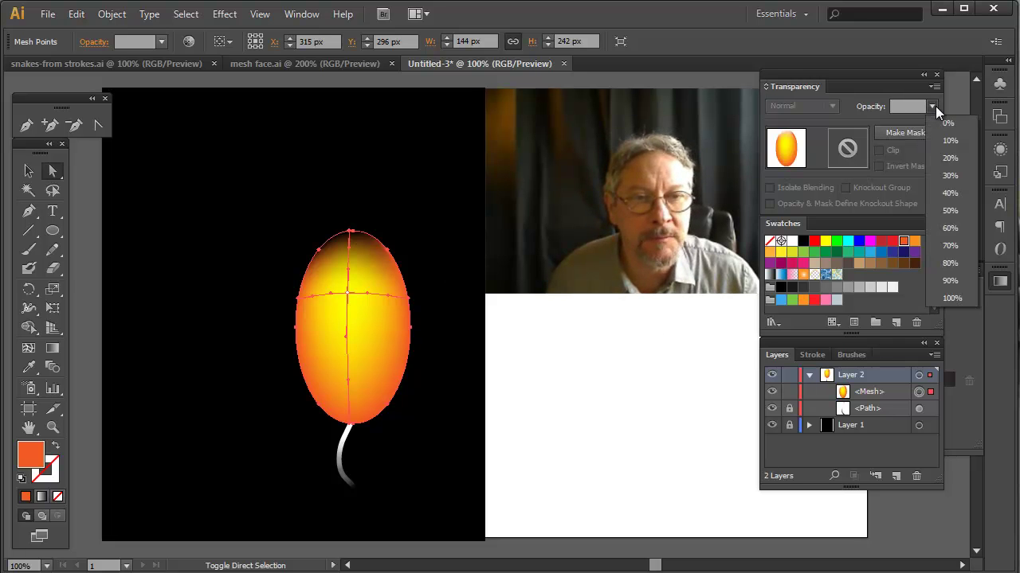
{"action": "left_click", "coordinate": [948, 124]}
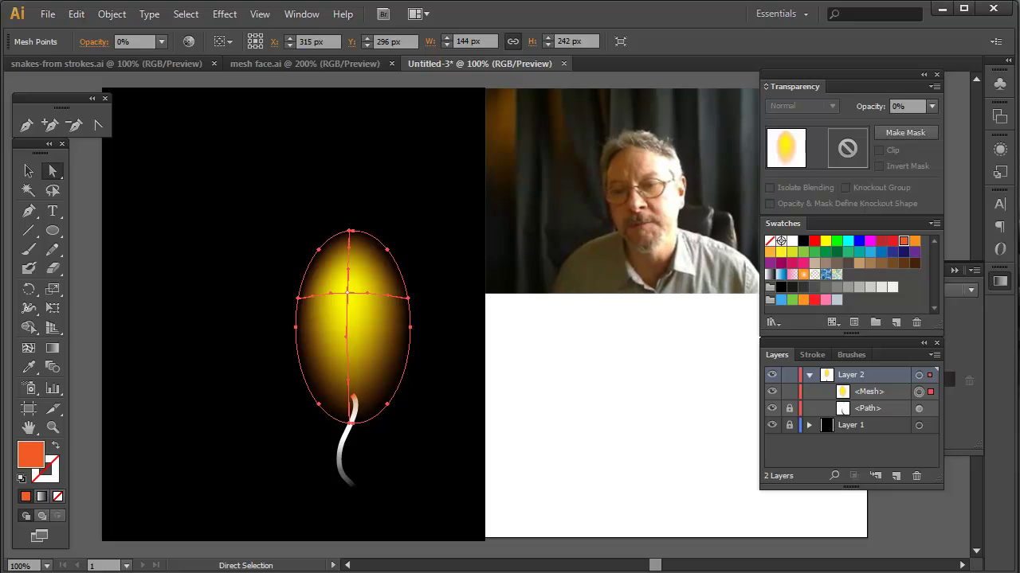
{"action": "left_click", "coordinate": [416, 457]}
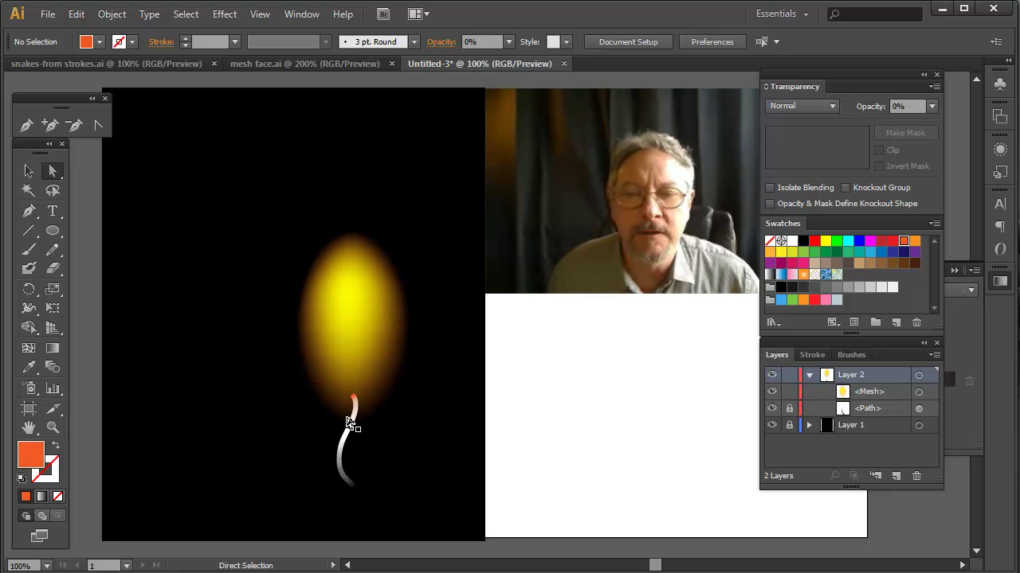
Stretch the central mesh point's handles and reshape them with Convert Anchor Point to bend the core.
{"action": "left_click", "coordinate": [391, 334]}
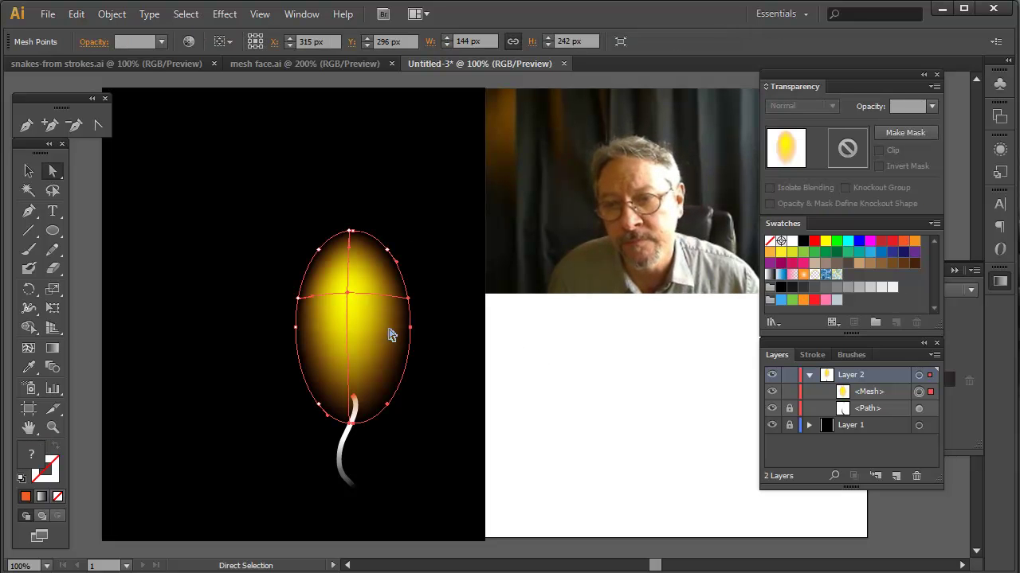
{"action": "left_click", "coordinate": [349, 296]}
{"action": "left_click_drag", "start_coordinate": [368, 298], "coordinate": [394, 285]}
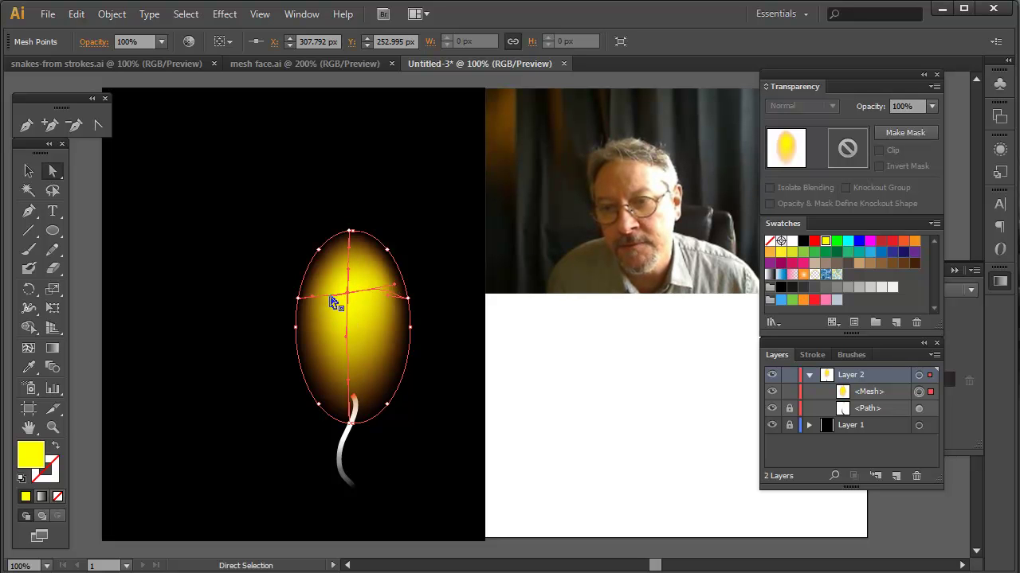
{"action": "left_click_drag", "start_coordinate": [333, 301], "coordinate": [312, 308]}
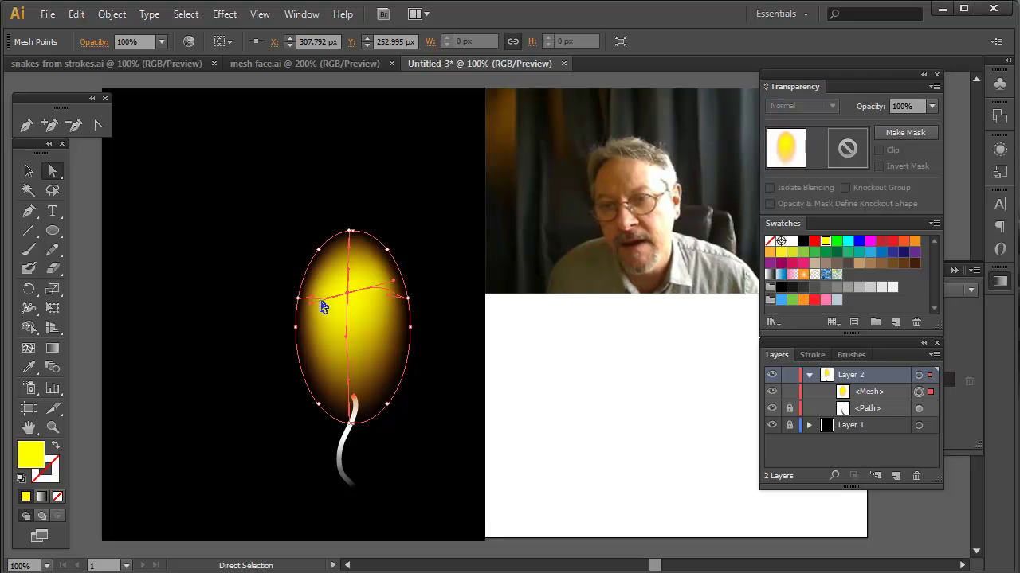
{"action": "left_click", "coordinate": [98, 125]}
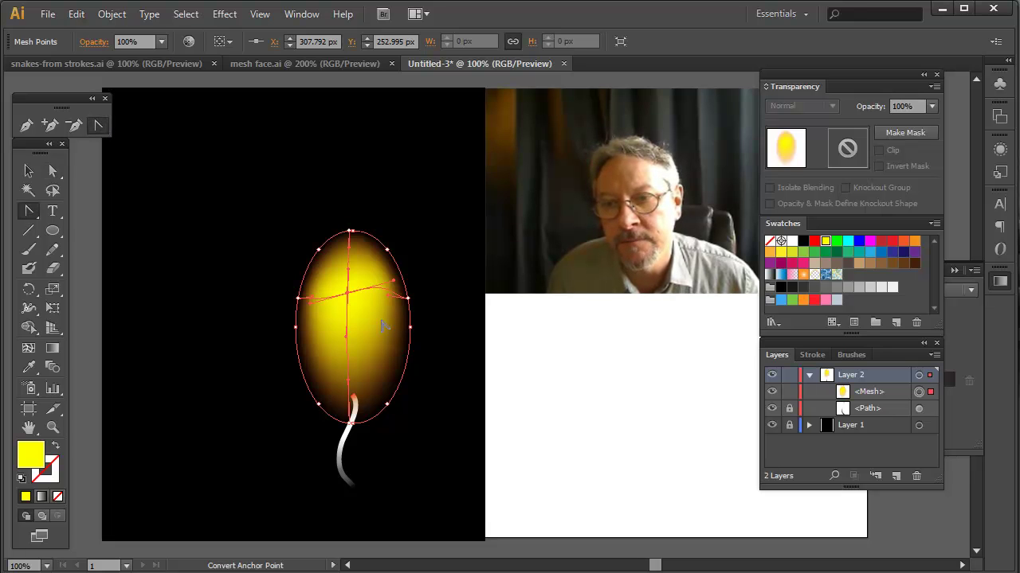
{"action": "left_click_drag", "start_coordinate": [349, 298], "coordinate": [304, 277]}
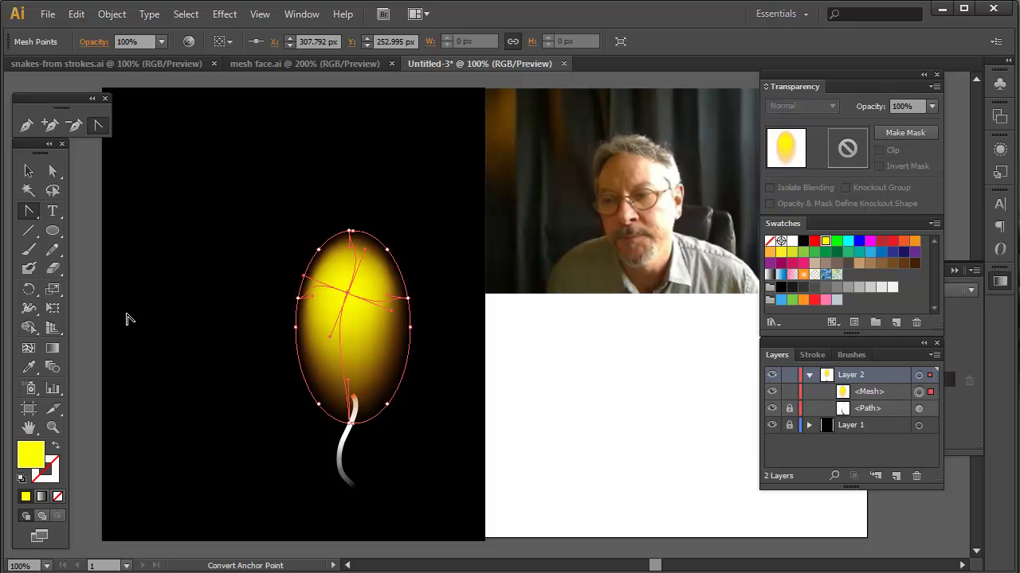
Add a mesh point in the flame's lower left and shift it slightly right.
{"action": "left_click", "coordinate": [31, 351]}
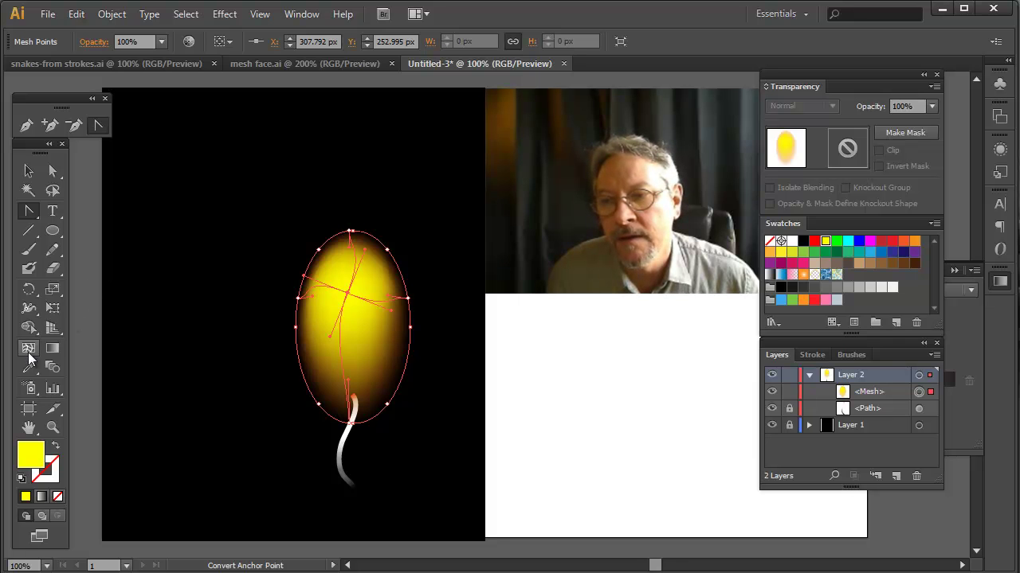
{"action": "left_click", "coordinate": [327, 373]}
{"action": "left_click_drag", "start_coordinate": [327, 373], "coordinate": [344, 372]}
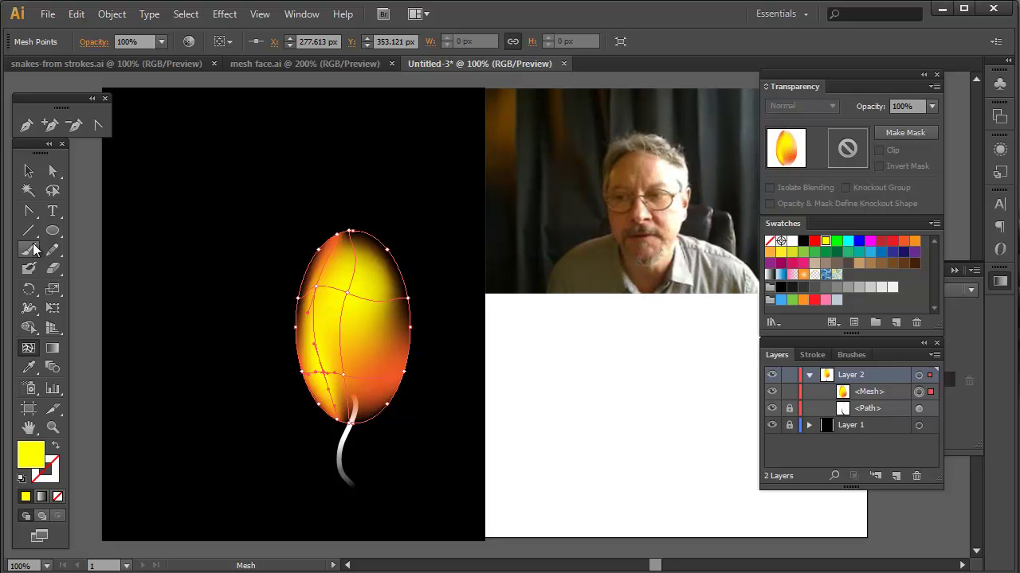
Set the flame's bottom edge mesh points to 0% opacity and preview.
{"action": "left_click", "coordinate": [52, 170]}
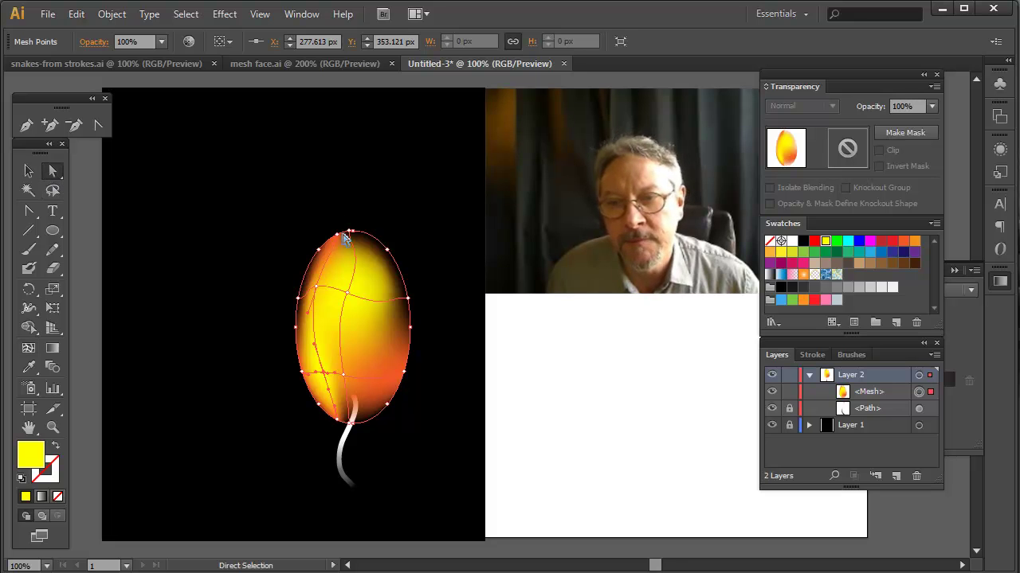
{"action": "left_click", "coordinate": [347, 231]}
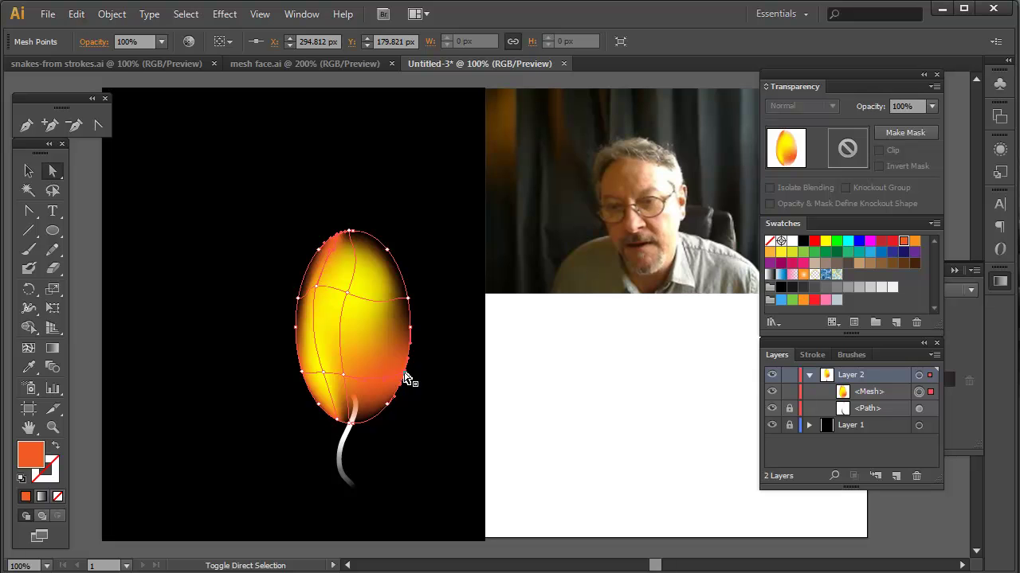
{"action": "left_click", "coordinate": [341, 426]}
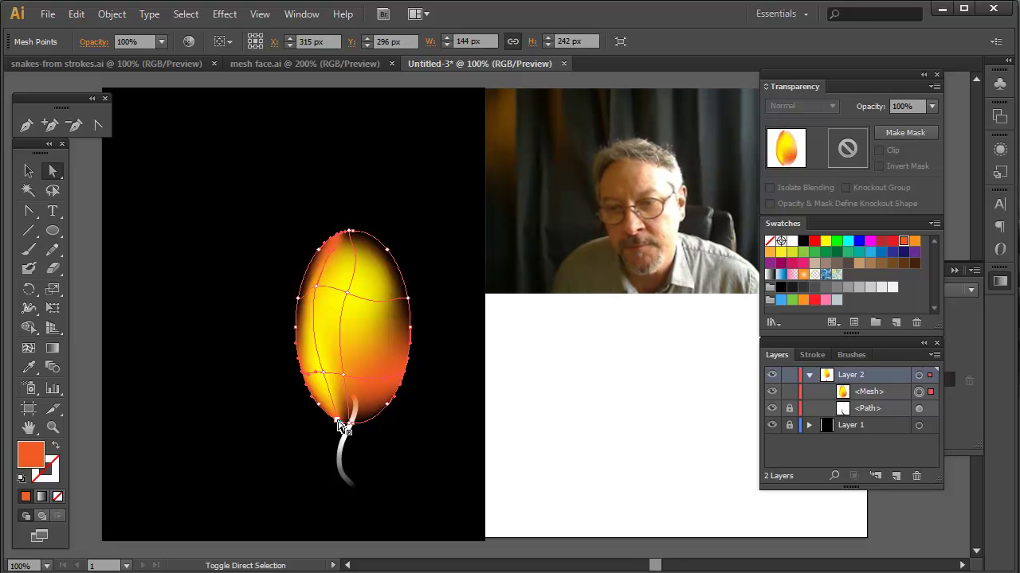
{"action": "left_click_drag", "start_coordinate": [321, 413], "coordinate": [374, 419]}
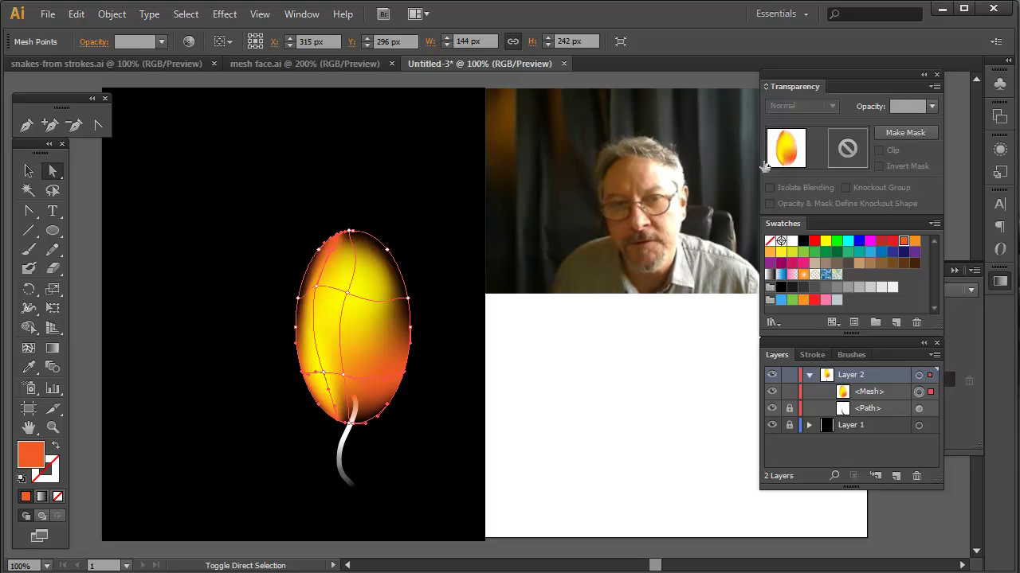
{"action": "left_click", "coordinate": [932, 104]}
{"action": "left_click", "coordinate": [948, 125]}
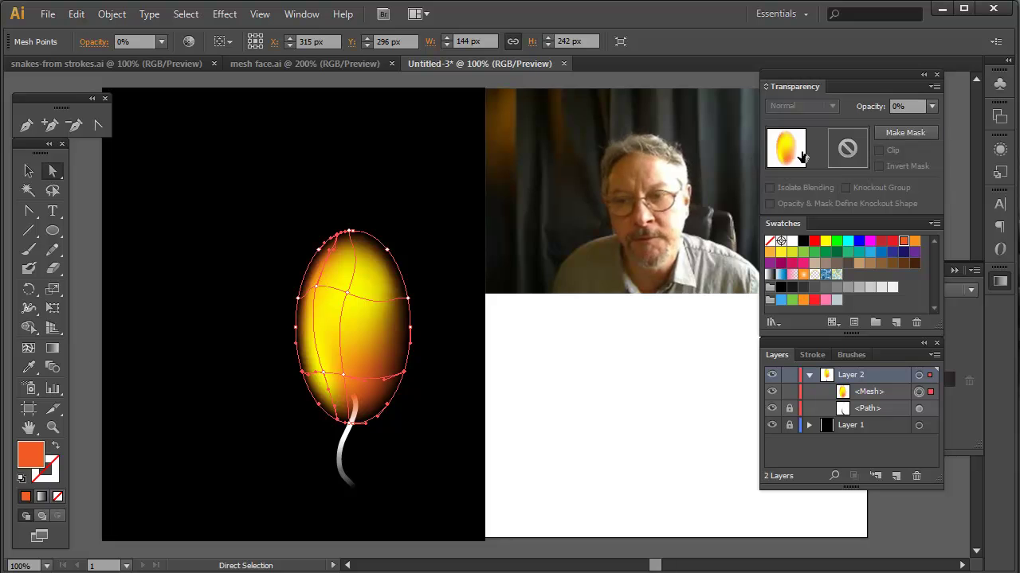
{"action": "left_click", "coordinate": [574, 332]}
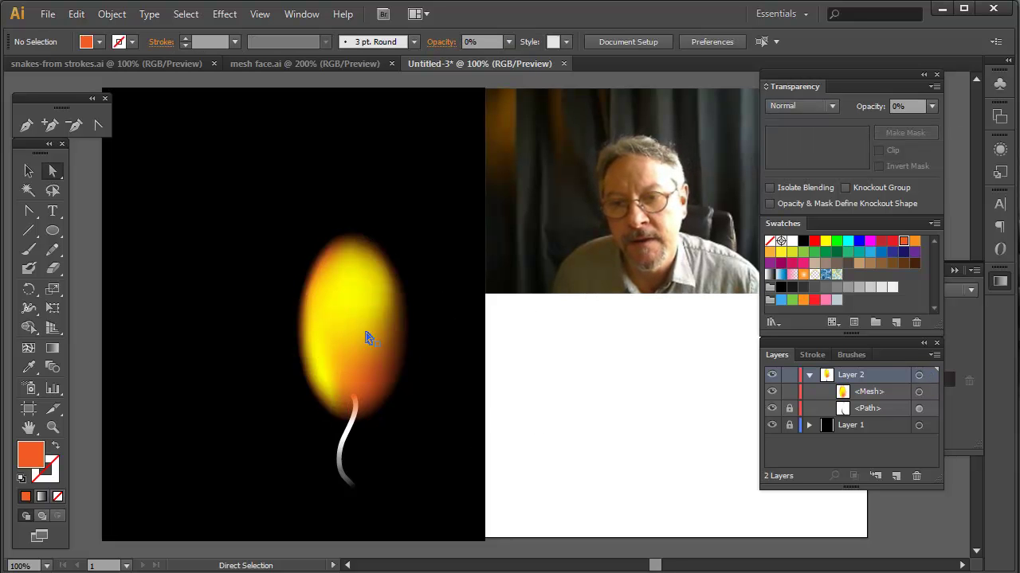
Add a mesh line on the flame's right side.
{"action": "left_click", "coordinate": [332, 356]}
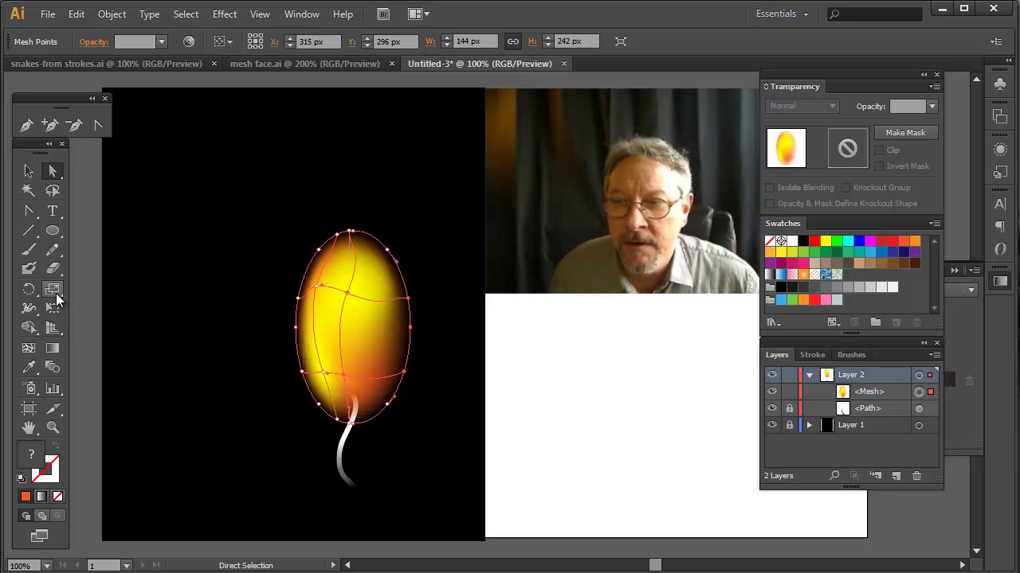
{"action": "left_click", "coordinate": [28, 350]}
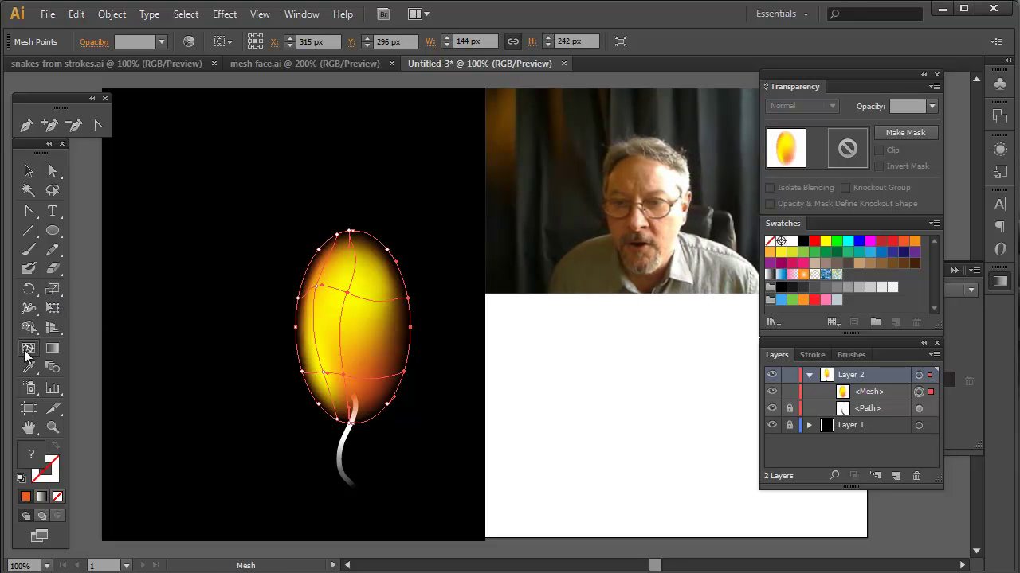
{"action": "left_click", "coordinate": [385, 380]}
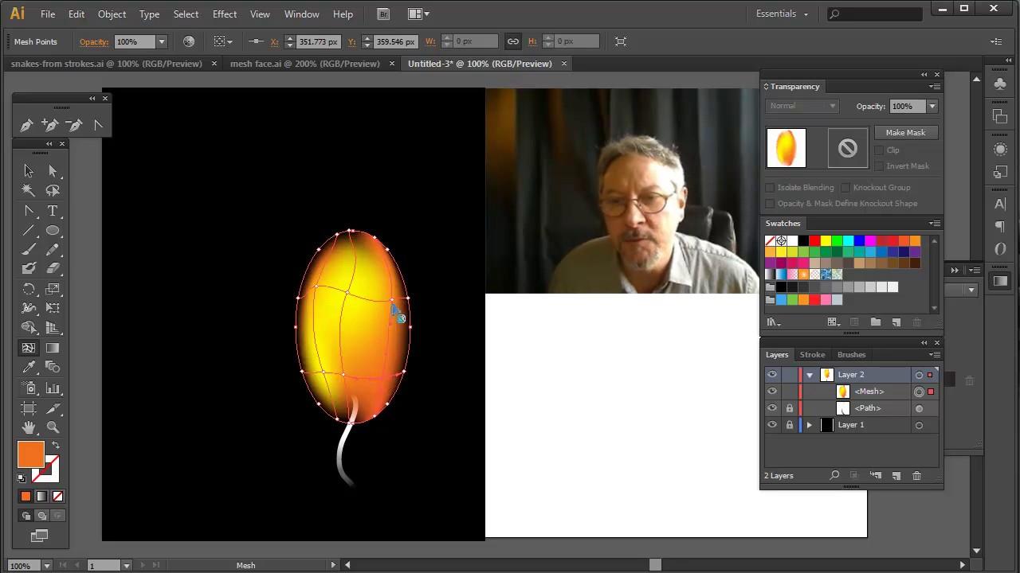
Set the selected top-right edge mesh points to 10% opacity, then deselect.
{"action": "left_click", "coordinate": [54, 169]}
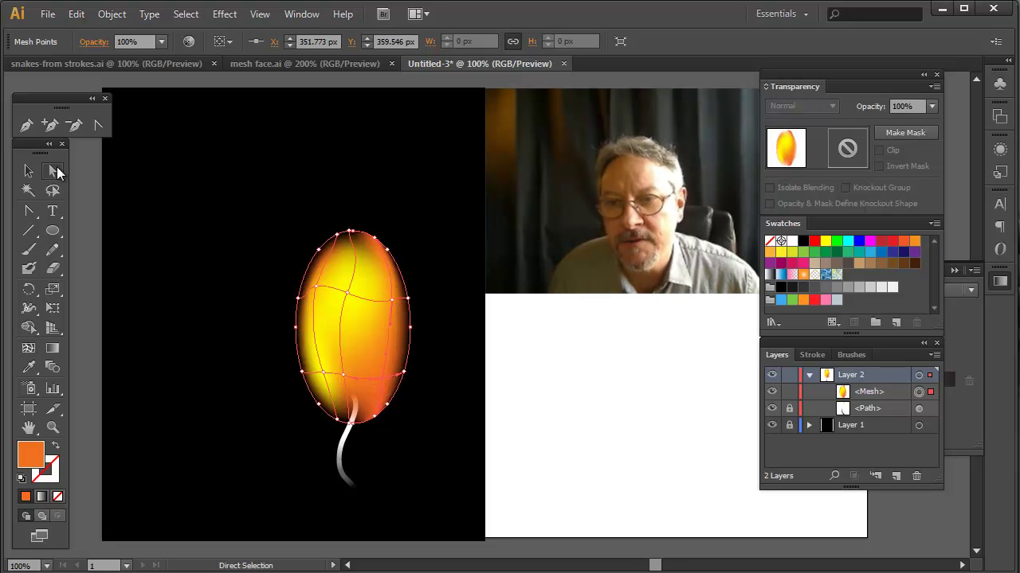
{"action": "left_click", "coordinate": [378, 241]}
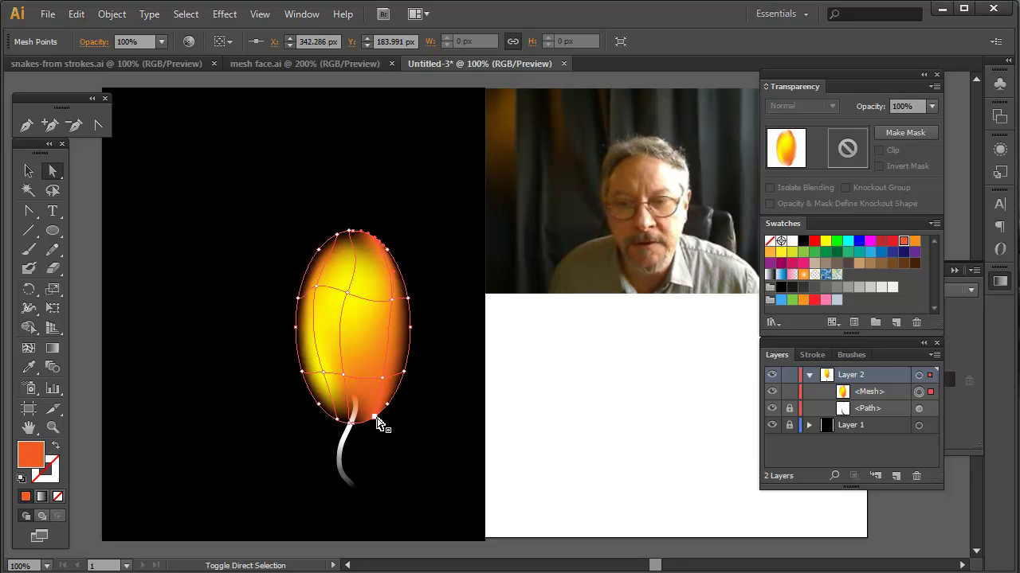
{"action": "left_click", "coordinate": [387, 417], "text": "ctrl"}
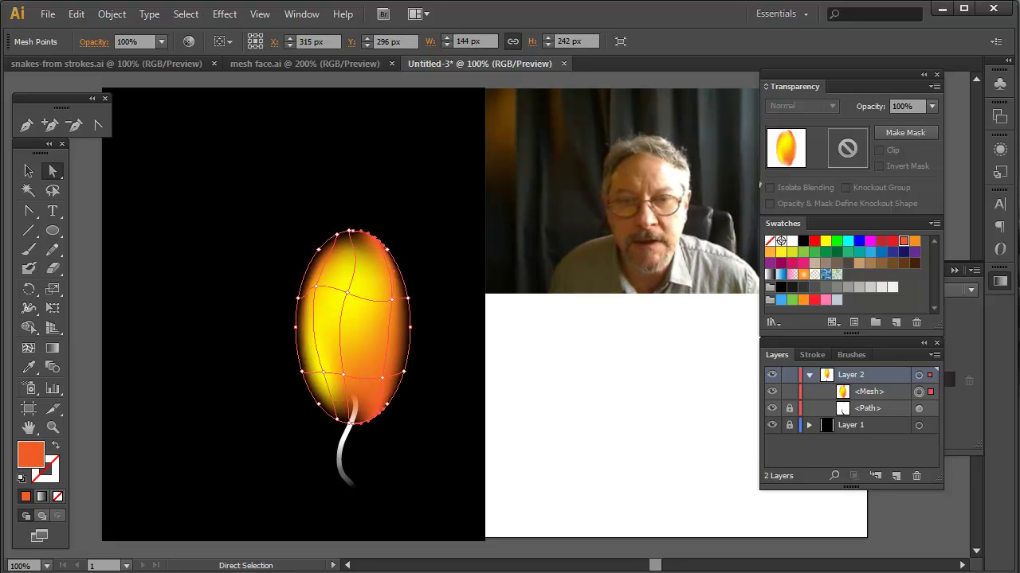
{"action": "left_click", "coordinate": [932, 106]}
{"action": "left_click", "coordinate": [954, 143]}
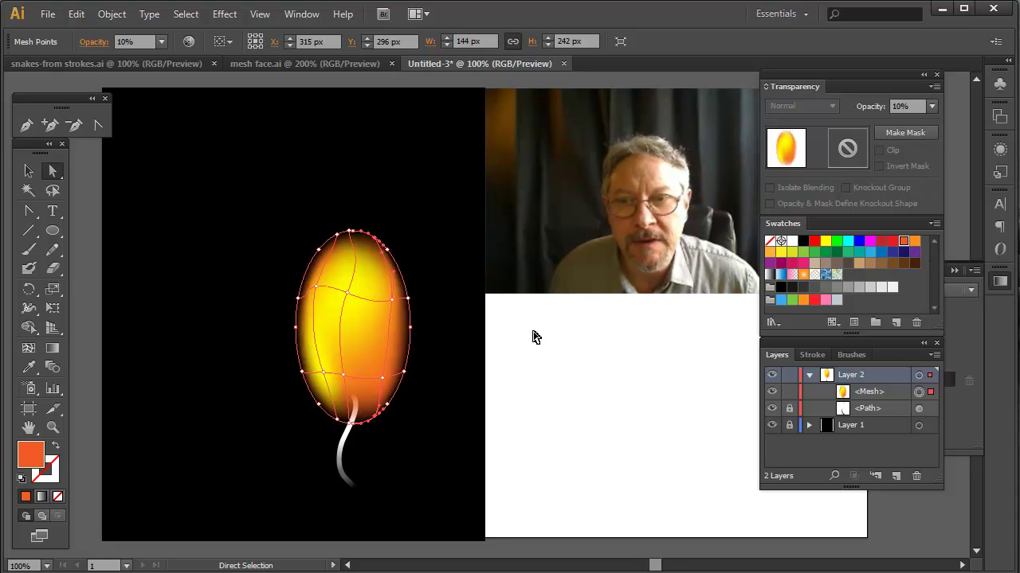
{"action": "key", "text": "ctrl+shift+a"}
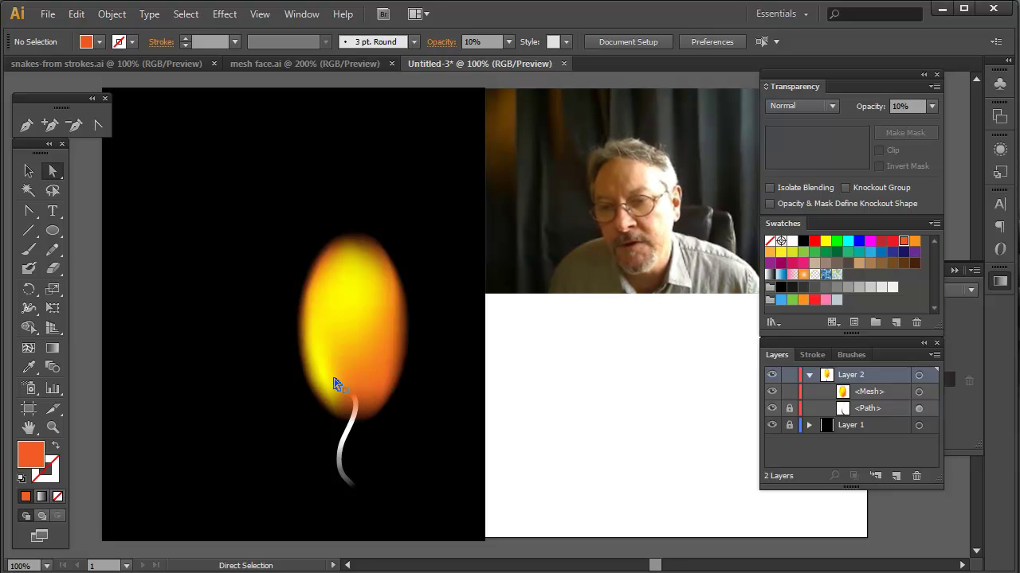
Colour the bottom mesh point blue and add another mesh point at the flame's base.
{"action": "left_click", "coordinate": [376, 359]}
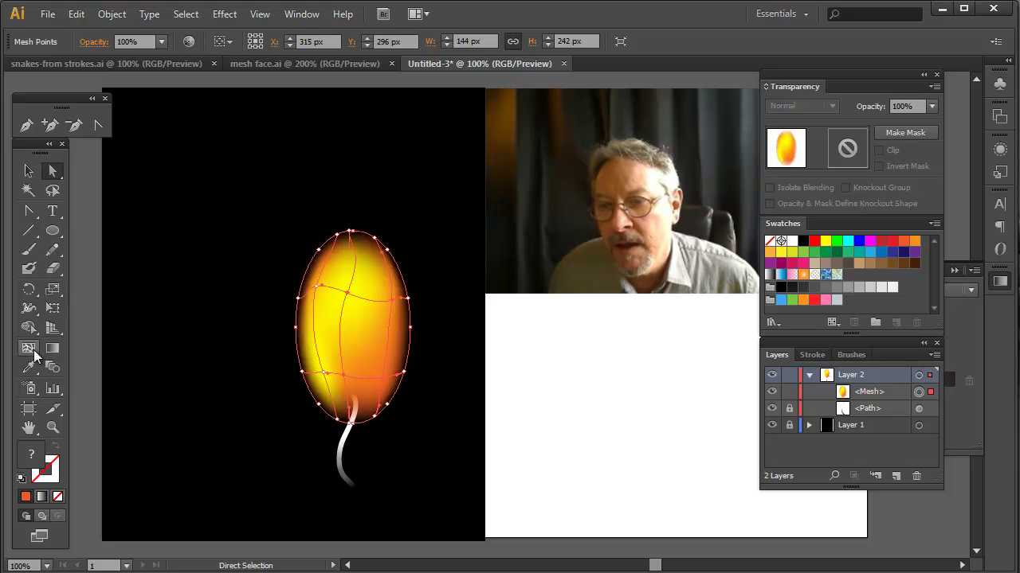
{"action": "left_click", "coordinate": [352, 425]}
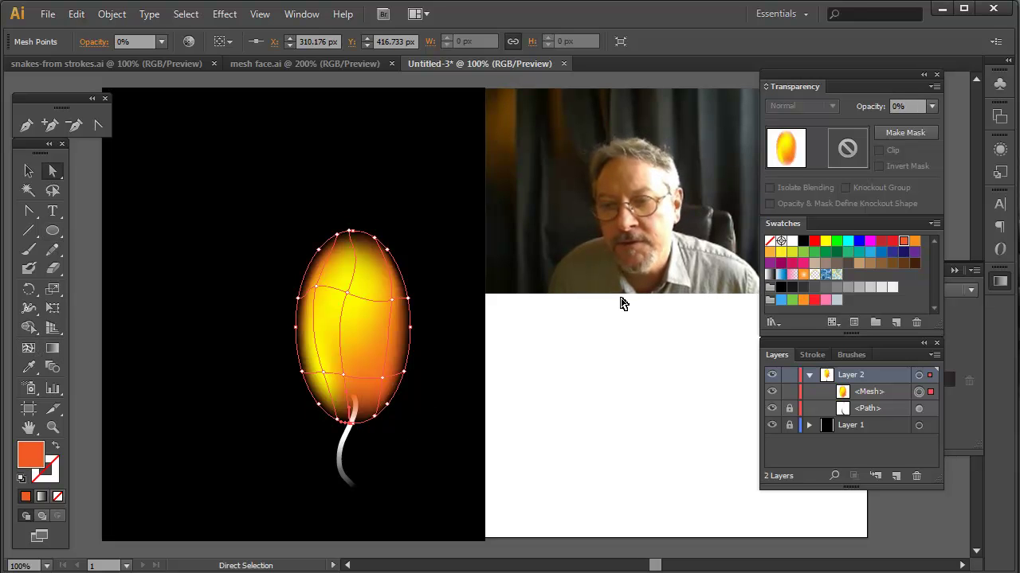
{"action": "left_click", "coordinate": [857, 242]}
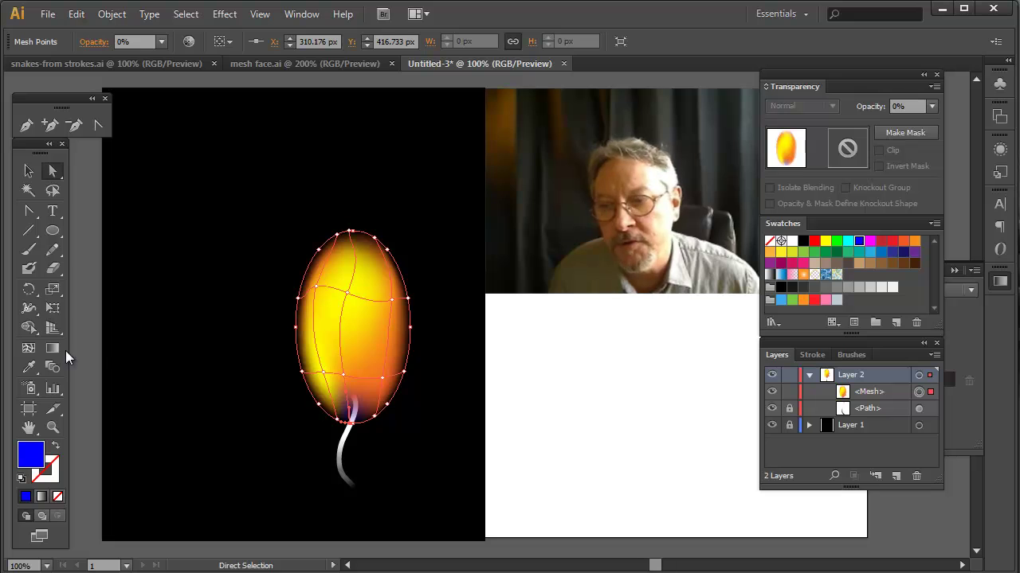
{"action": "left_click", "coordinate": [32, 349]}
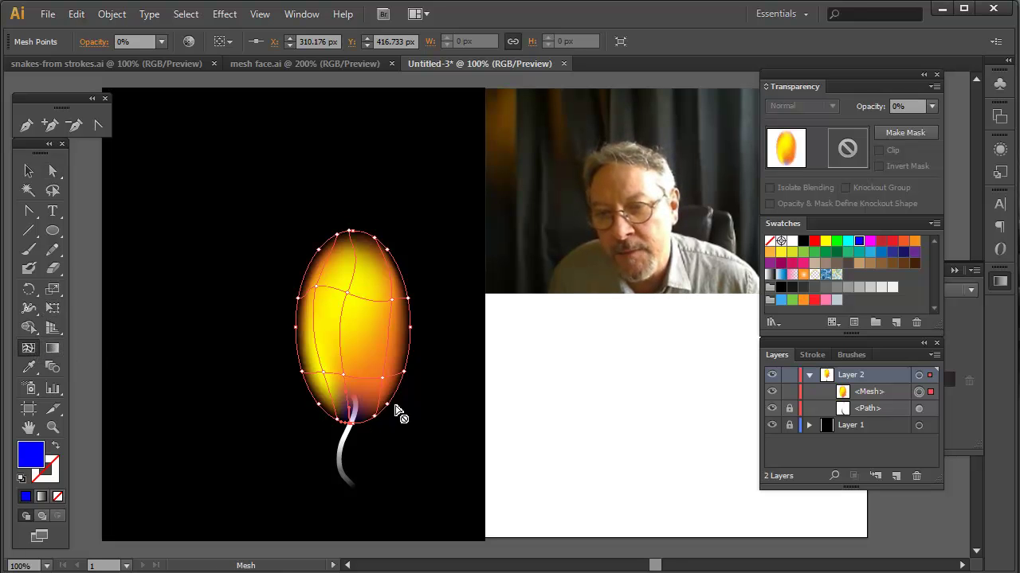
{"action": "left_click", "coordinate": [352, 397]}
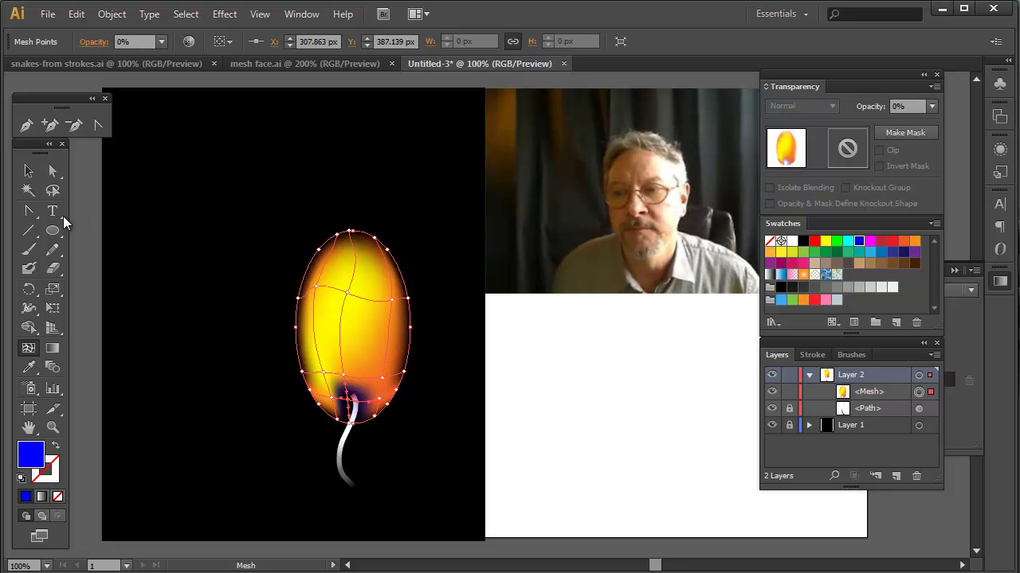
{"action": "left_click", "coordinate": [52, 170]}
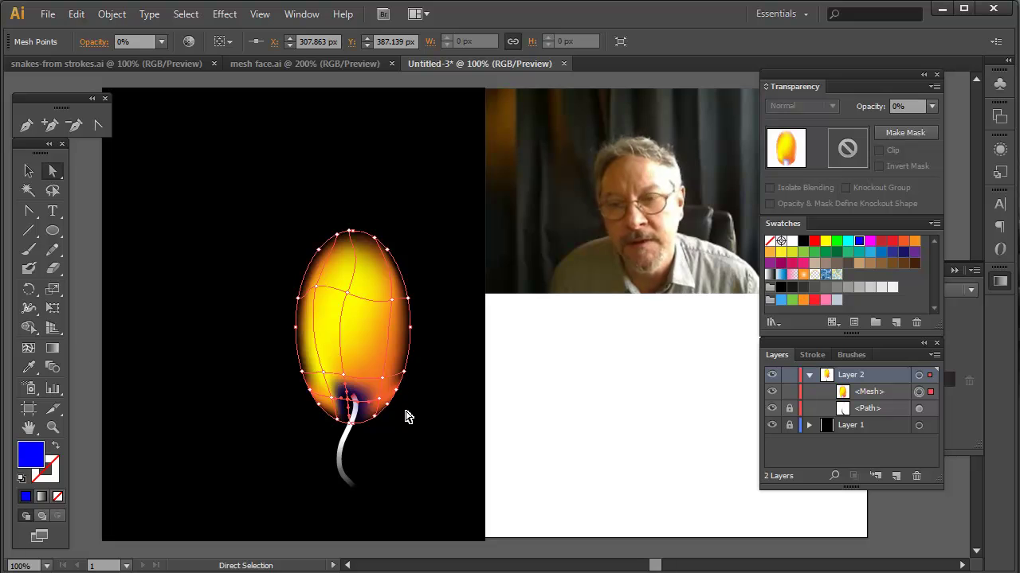
Drag the lower and upper-middle interior mesh points to blend the yellow core and blue base.
{"action": "left_click_drag", "start_coordinate": [345, 379], "coordinate": [340, 355]}
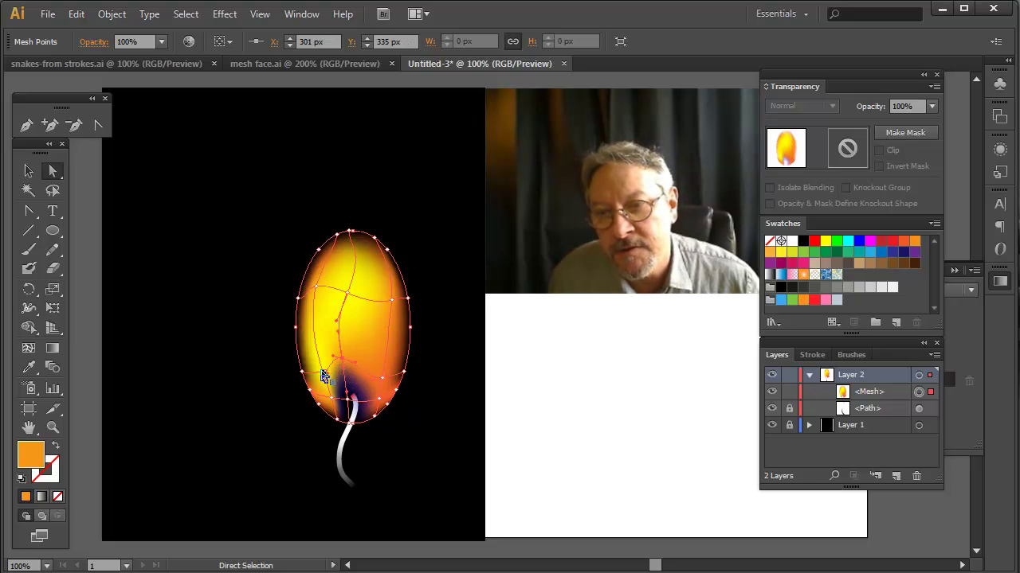
{"action": "left_click", "coordinate": [324, 374]}
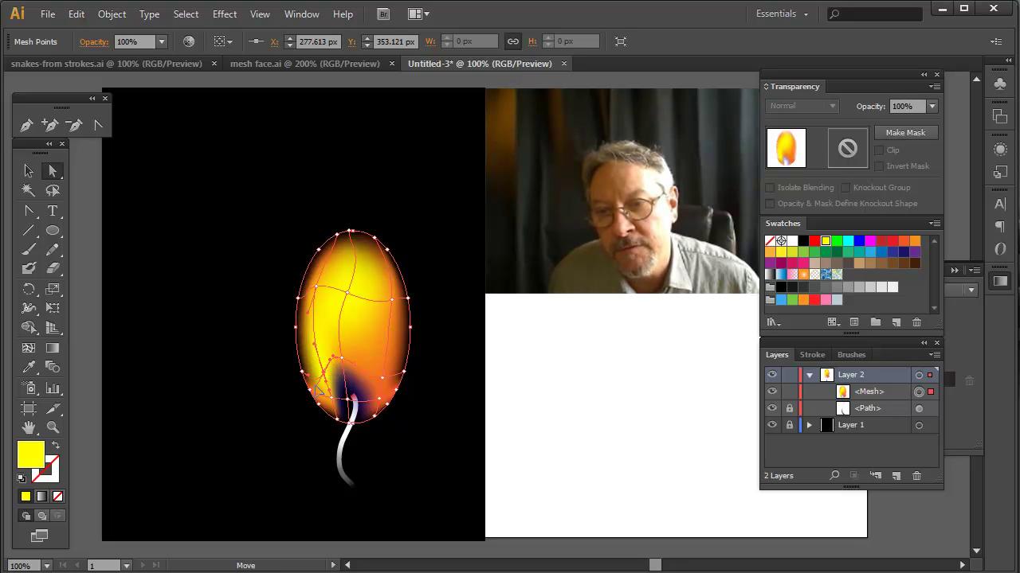
{"action": "left_click_drag", "start_coordinate": [326, 378], "coordinate": [380, 369]}
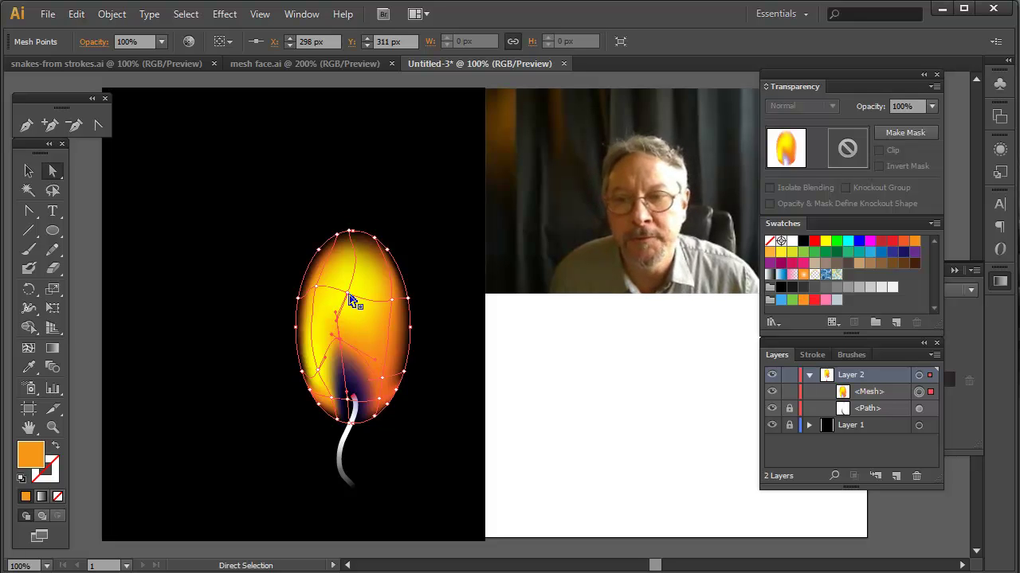
{"action": "left_click_drag", "start_coordinate": [353, 297], "coordinate": [318, 305]}
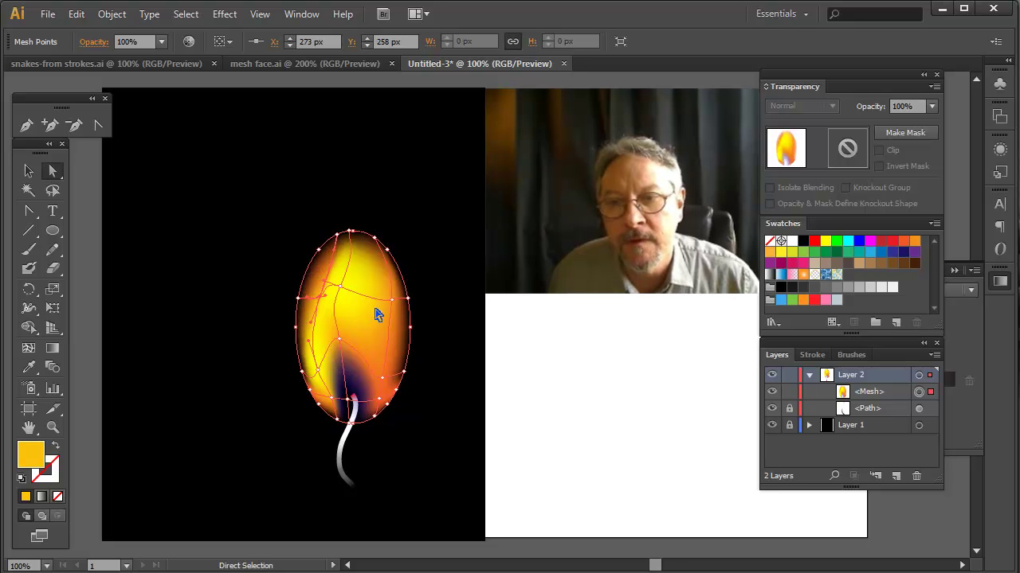
{"action": "left_click", "coordinate": [526, 312]}
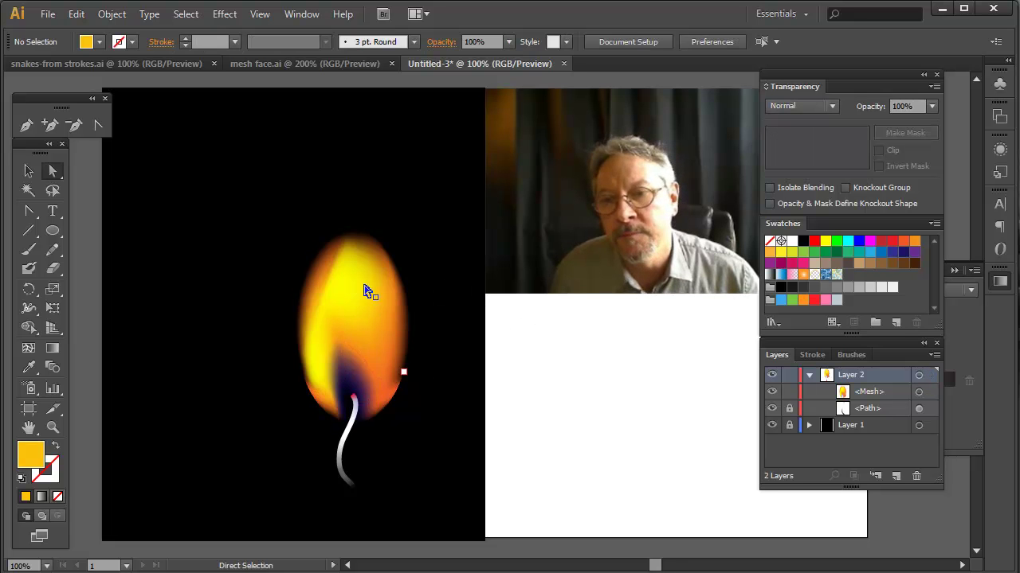
Nudge a mesh point near the flame's left edge and preview the result.
{"action": "left_click", "coordinate": [326, 383]}
{"action": "left_click_drag", "start_coordinate": [302, 376], "coordinate": [300, 378]}
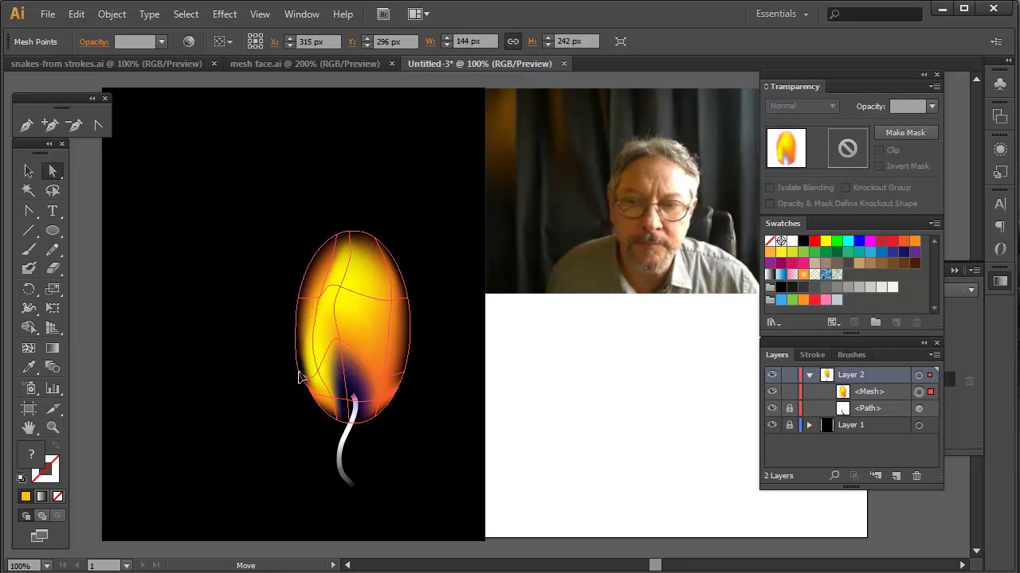
{"action": "left_click", "coordinate": [615, 337]}
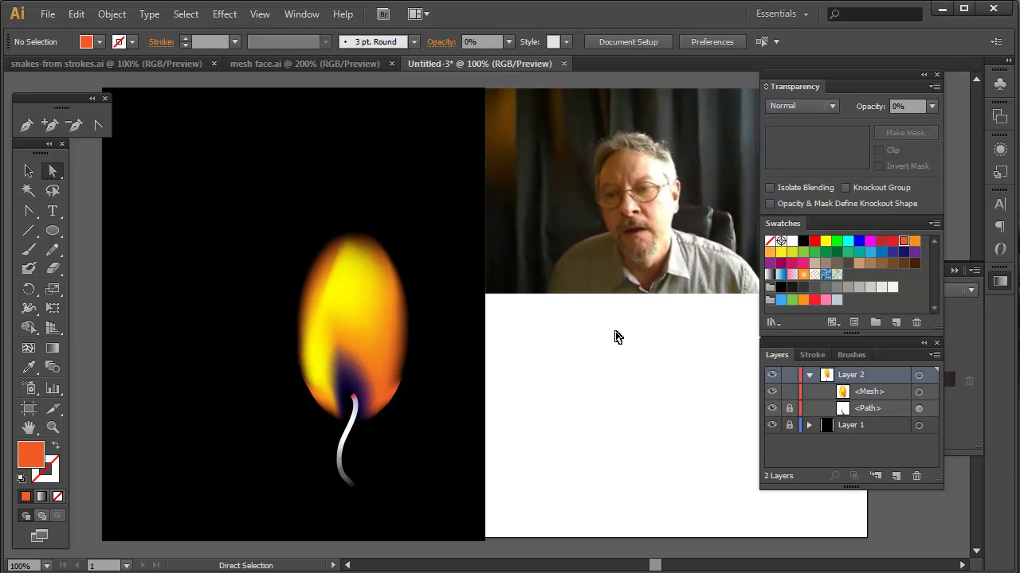
With the Warp Tool, narrow the flame's left and right sides and push its tip up into a point.
{"action": "left_click", "coordinate": [30, 309]}
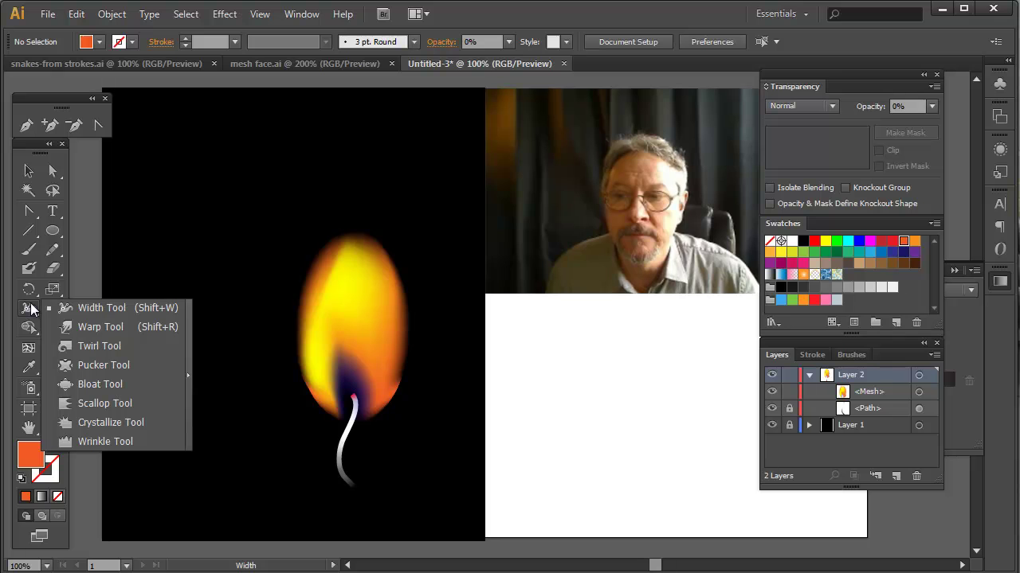
{"action": "left_click", "coordinate": [101, 330]}
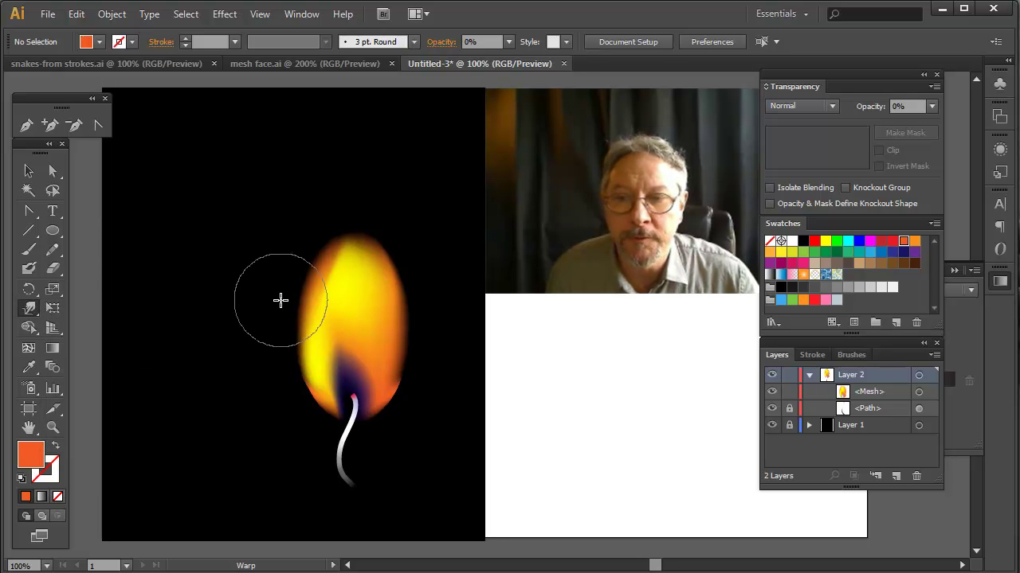
{"action": "mouse_move", "coordinate": [293, 306]}
{"action": "left_mouse_down"}
{"action": "mouse_move", "coordinate": [321, 262]}
{"action": "mouse_move", "coordinate": [342, 273]}
{"action": "mouse_move", "coordinate": [358, 266]}
{"action": "left_mouse_up"}
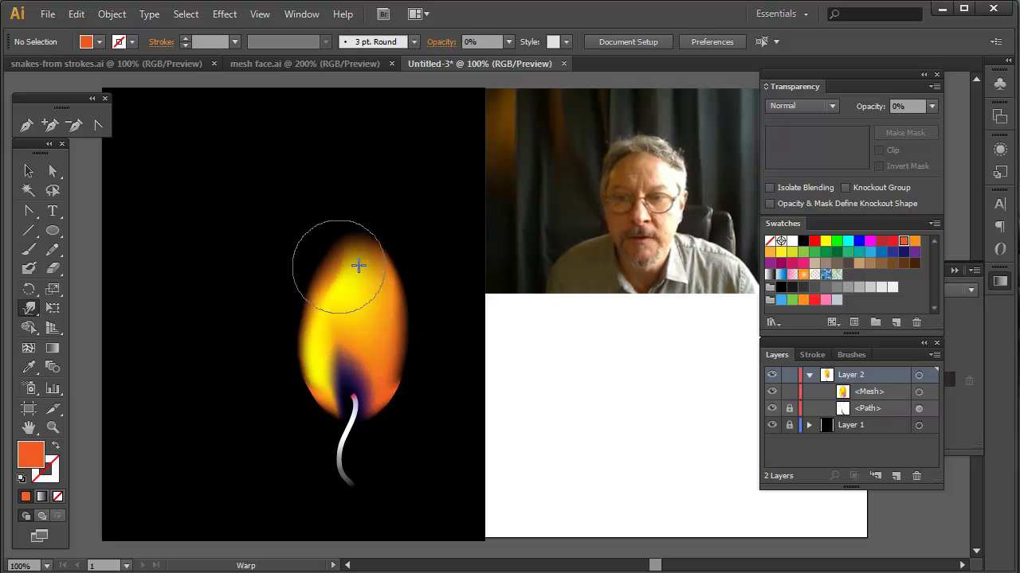
{"action": "left_click_drag", "start_coordinate": [406, 310], "coordinate": [372, 300]}
{"action": "left_click_drag", "start_coordinate": [428, 360], "coordinate": [403, 360]}
{"action": "left_click_drag", "start_coordinate": [383, 303], "coordinate": [423, 302]}
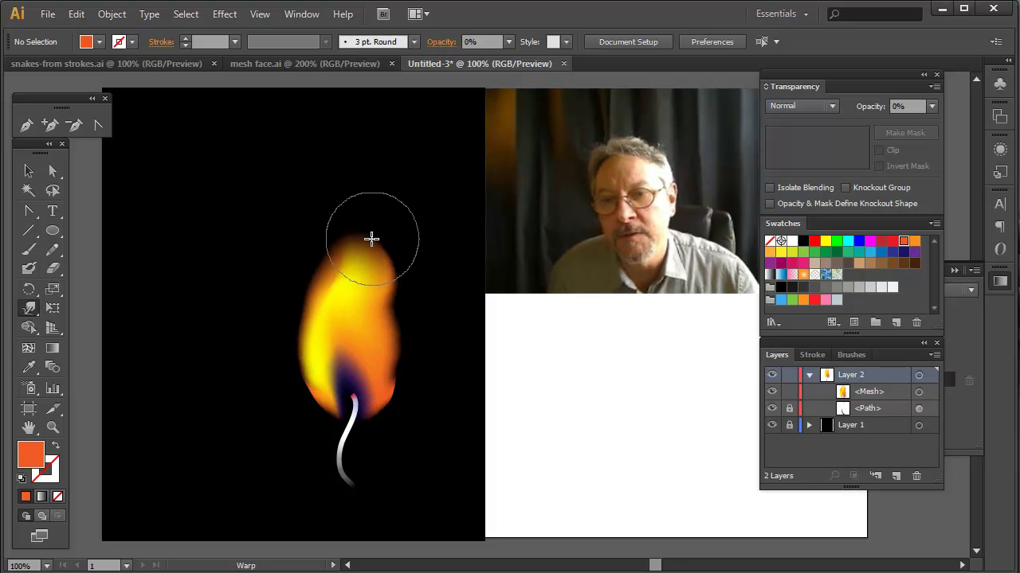
{"action": "left_click_drag", "start_coordinate": [400, 266], "coordinate": [366, 240]}
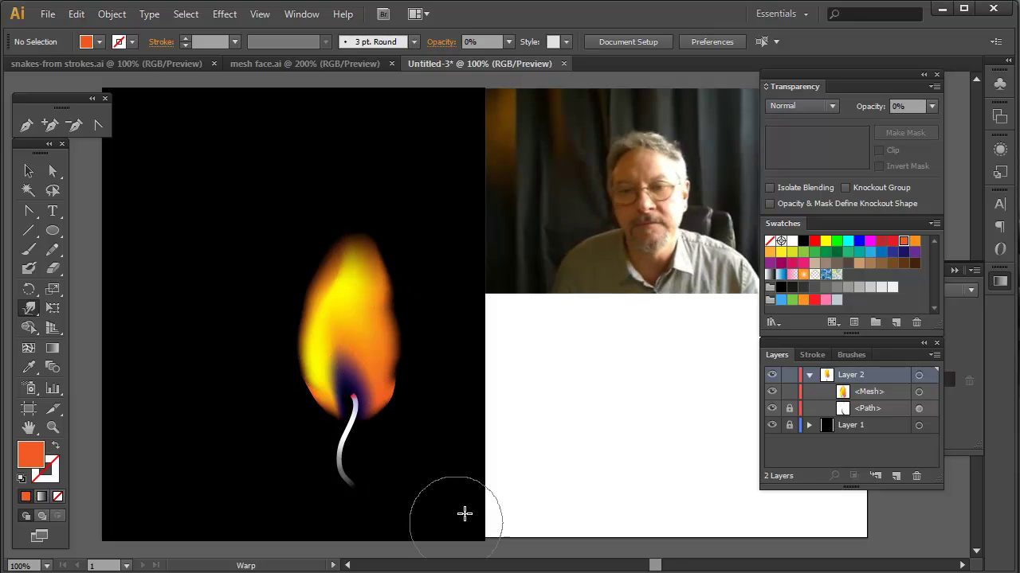